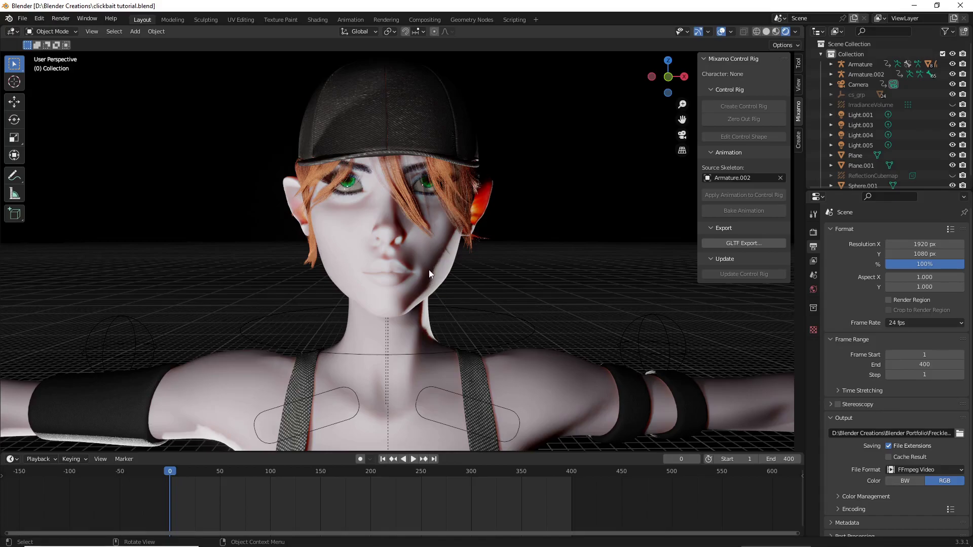
Switch to the Shading workspace and select the elf character's body mesh to show its material nodes
left_click(318, 20)
scroll(539, 233, "up", 5)
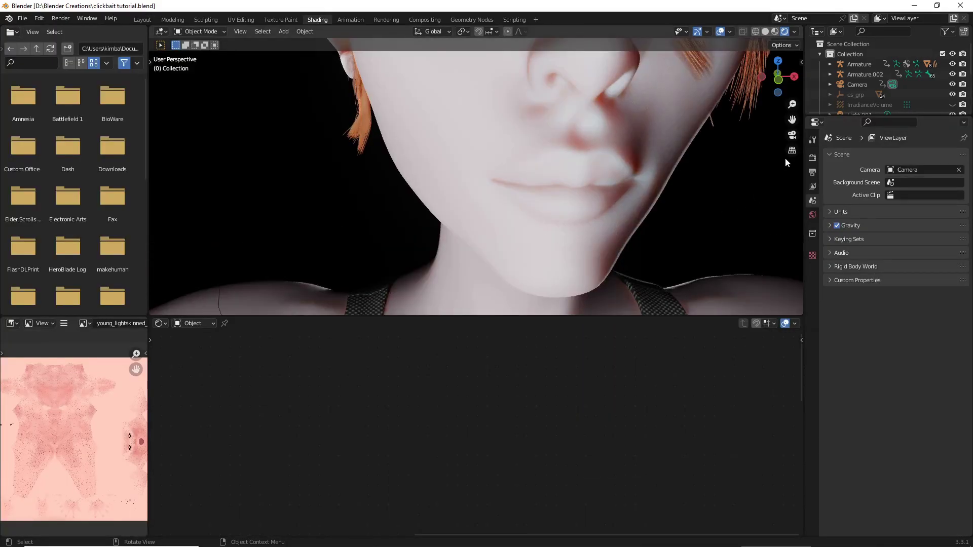
scroll(706, 162, "down", 5)
scroll(700, 160, "down", 3, "shift")
left_click(536, 234)
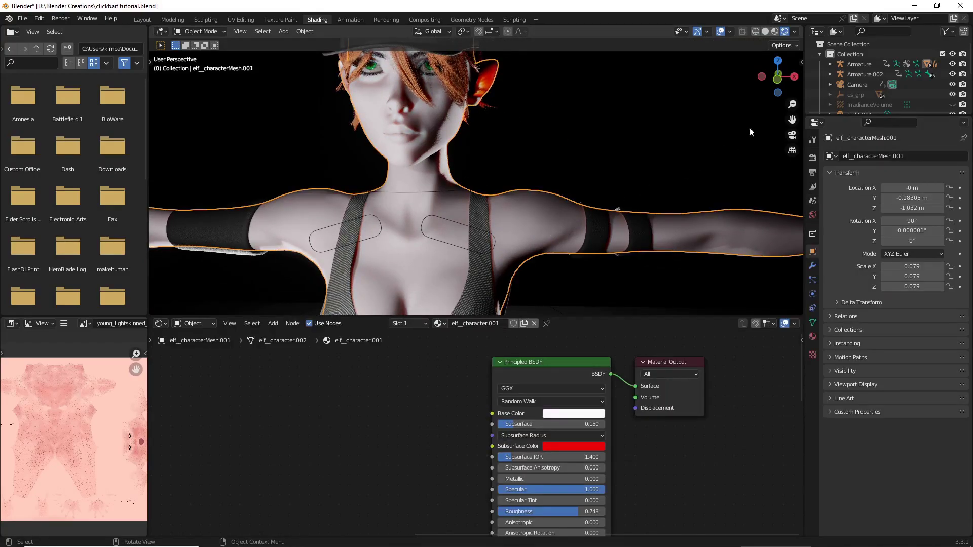
left_click_drag(792, 120, 792, 192)
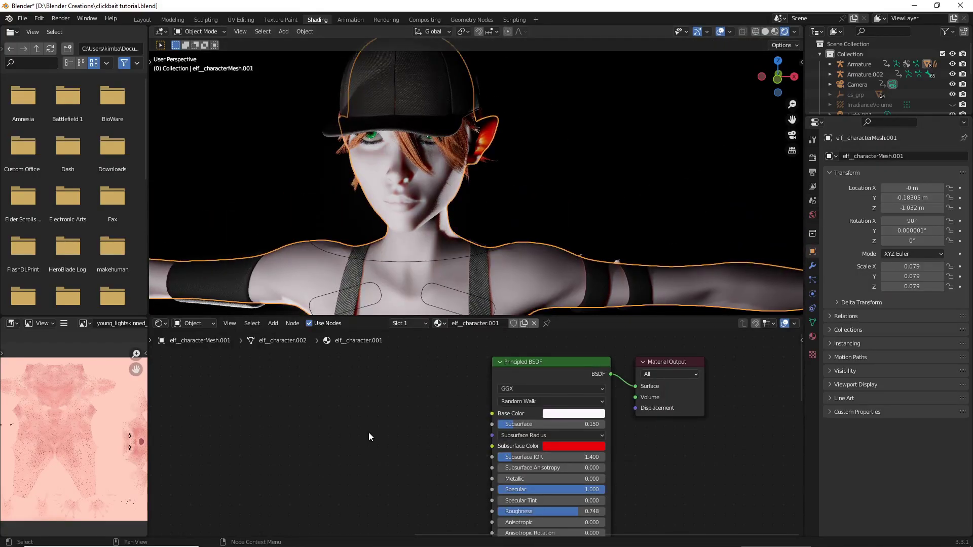
Add an Image Texture node beside the Principled BSDF node in the character's material
key("shift+a")
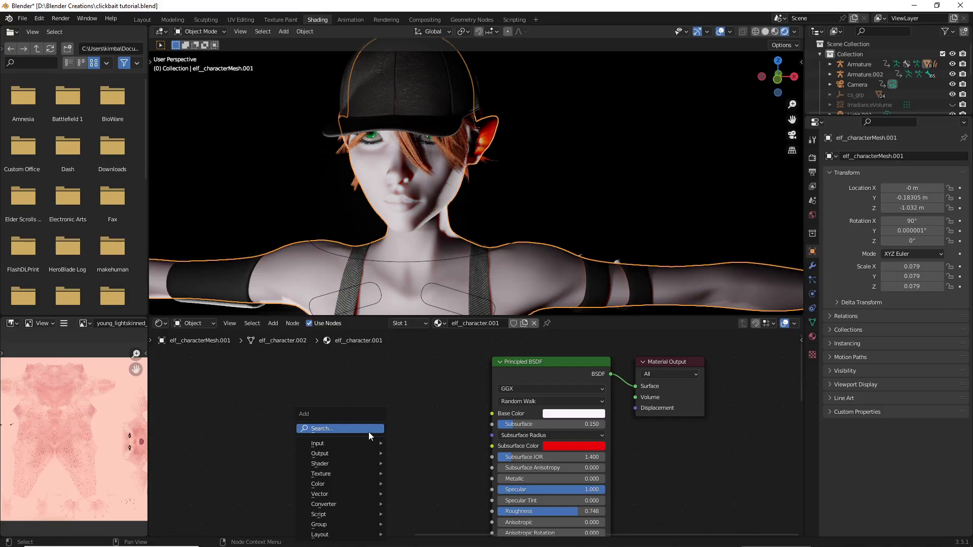
left_click(369, 431)
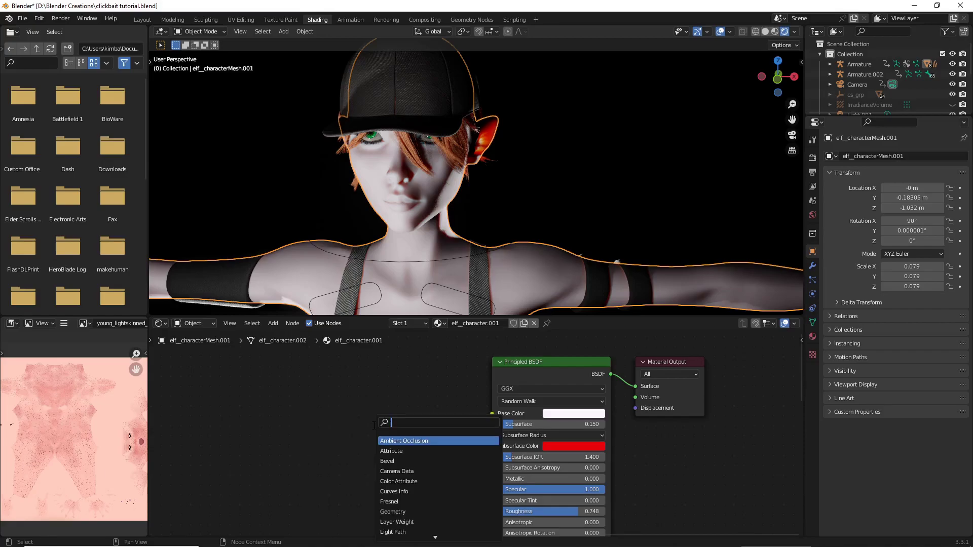
type("image texture")
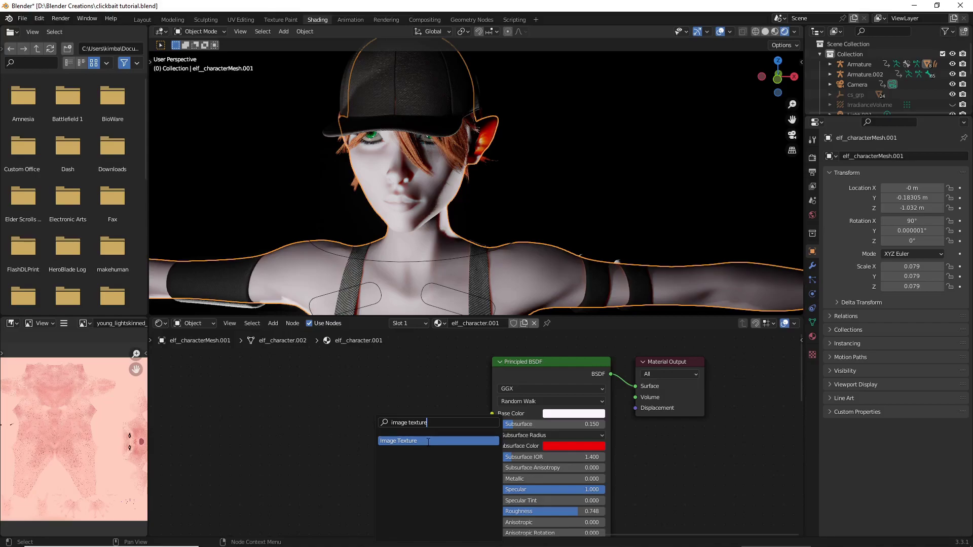
left_click(429, 441)
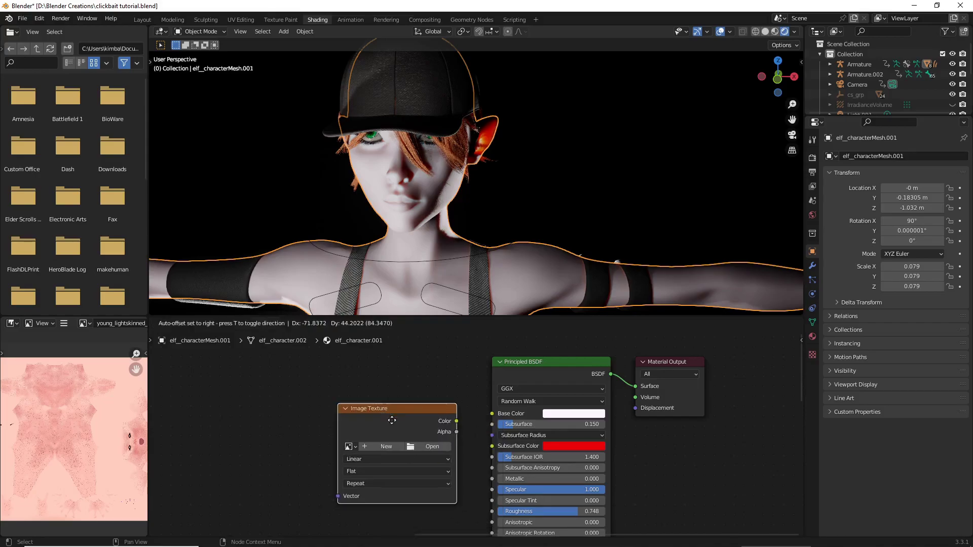
left_click(366, 411)
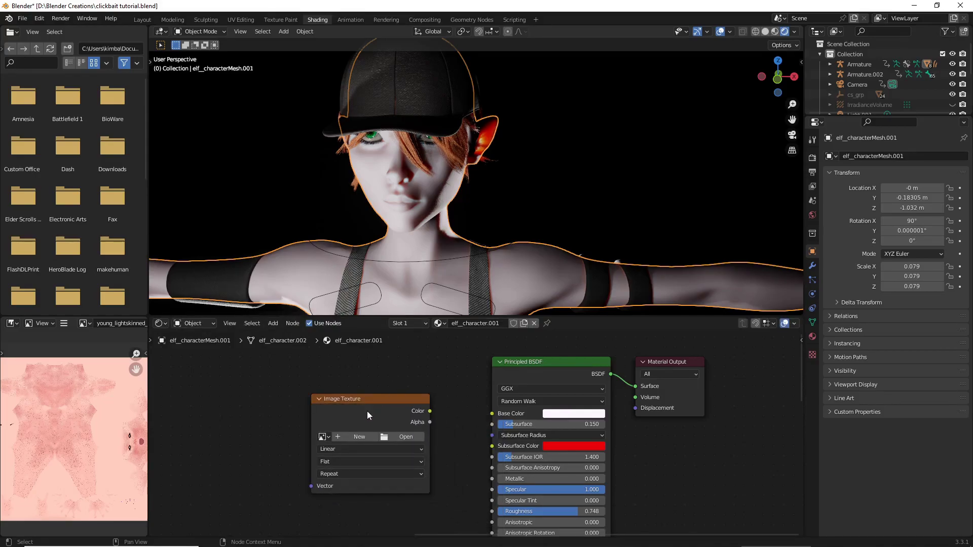
Create a blank 2048 × 2048 px image in the Image Texture node, filled with a light peach skin colour
left_click(339, 437)
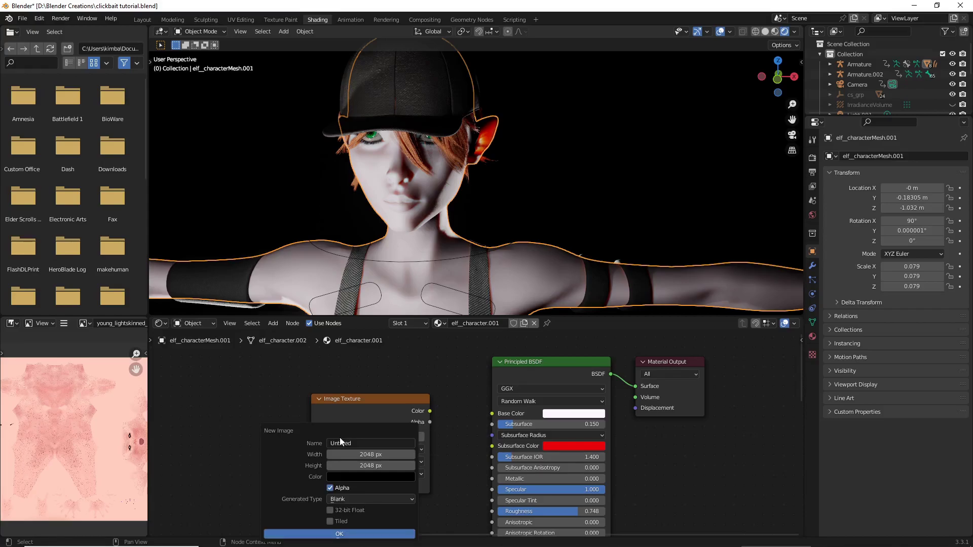
left_click(391, 453)
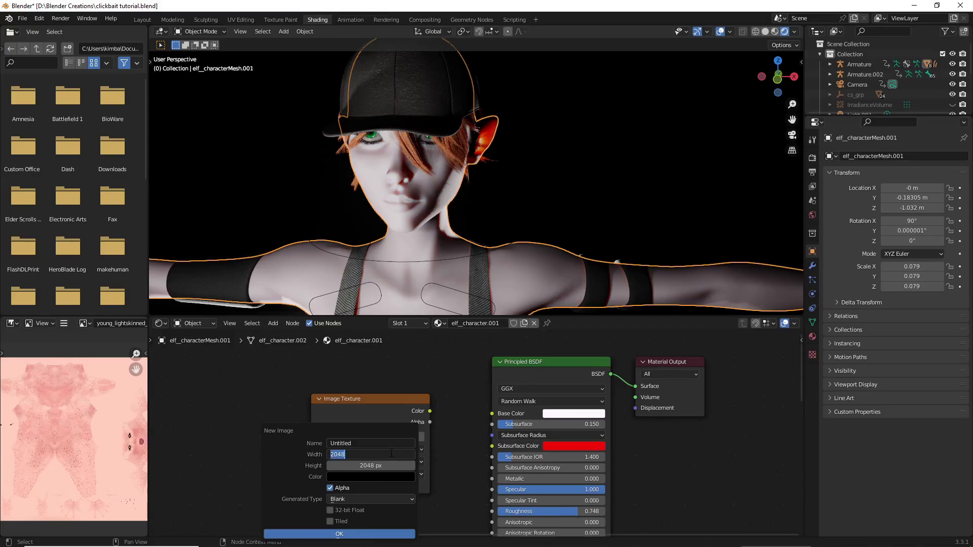
left_click(391, 453)
key("Return")
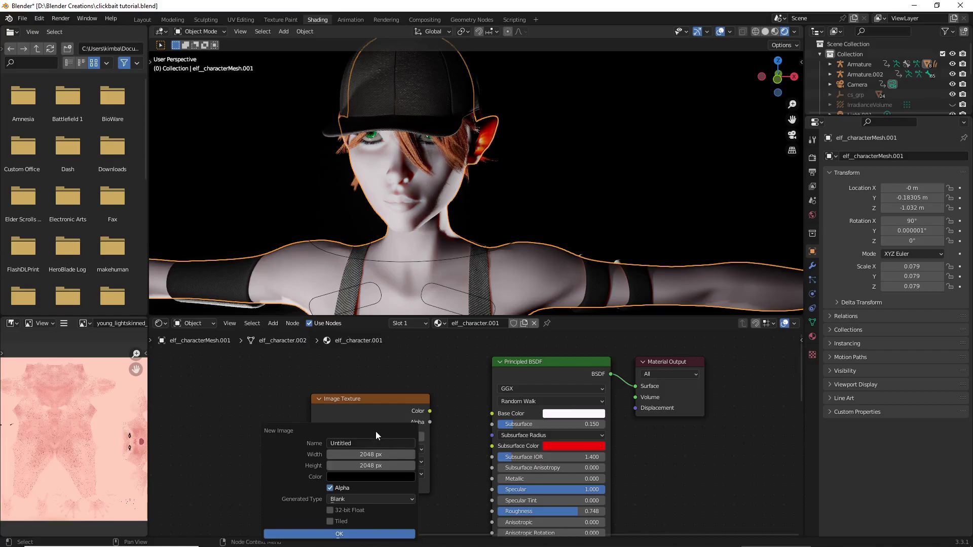
left_click_drag(375, 431, 399, 431)
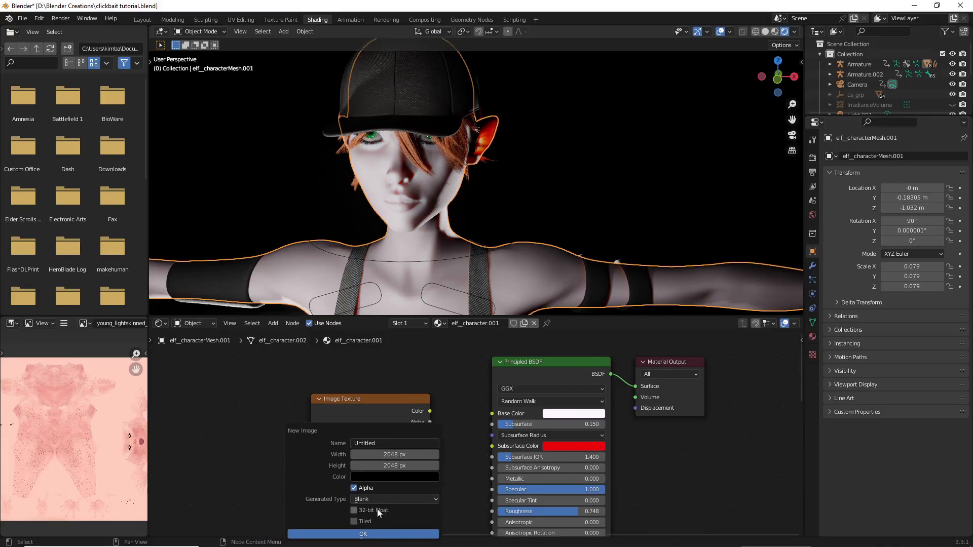
left_click(366, 476)
left_click_drag(438, 384, 438, 335)
left_click(392, 377)
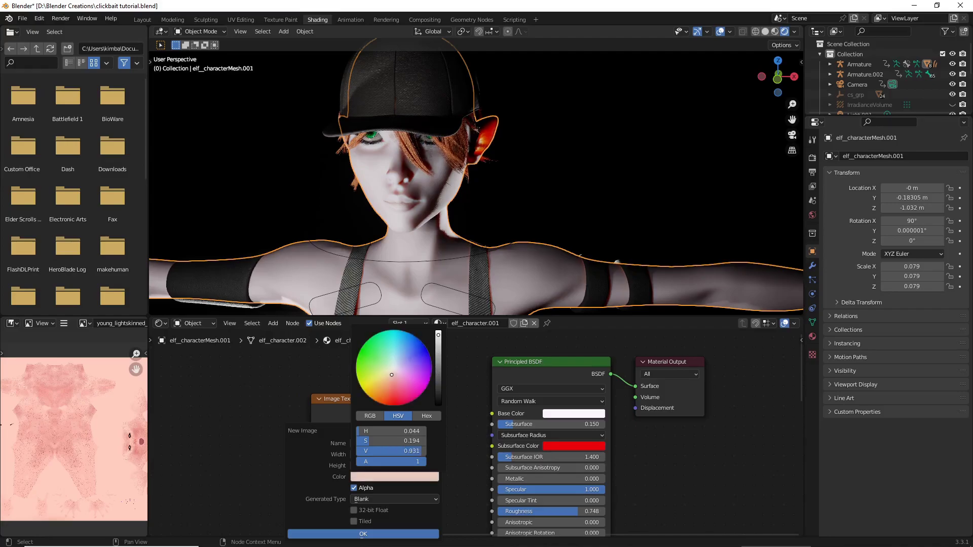
left_click(391, 375)
left_click(362, 534)
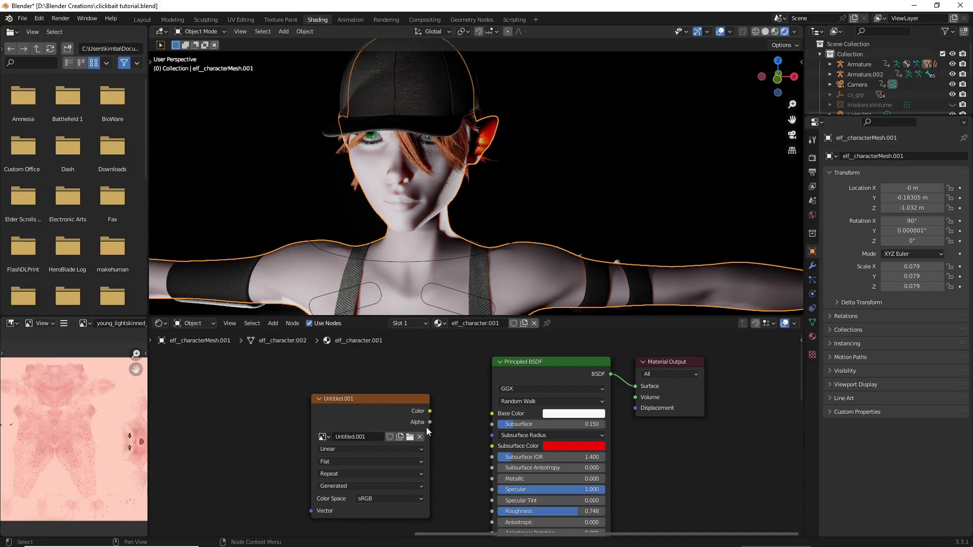
Connect the image texture's Color output to the Principled BSDF's Base Color and rename the image Freckles_female
scroll(429, 427, "up", 3)
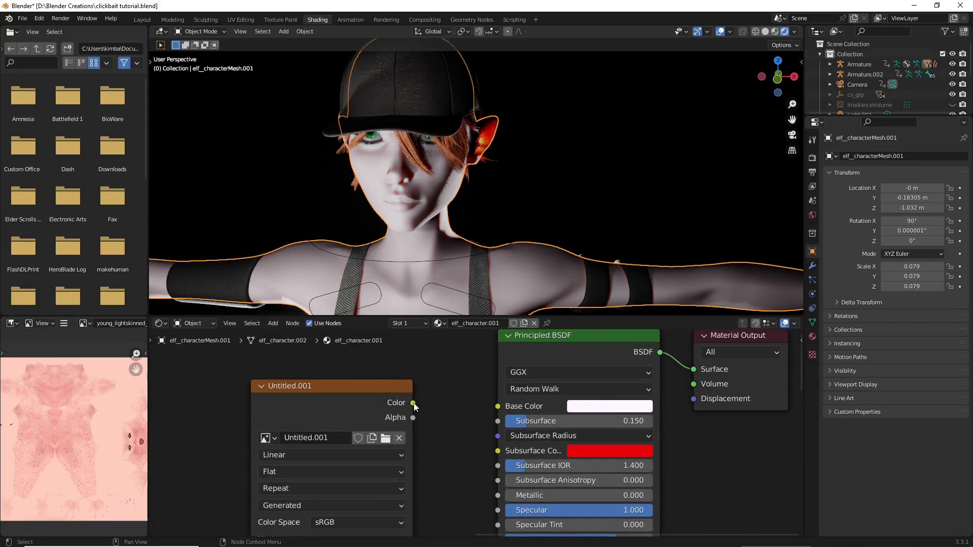
left_click_drag(413, 403, 500, 407)
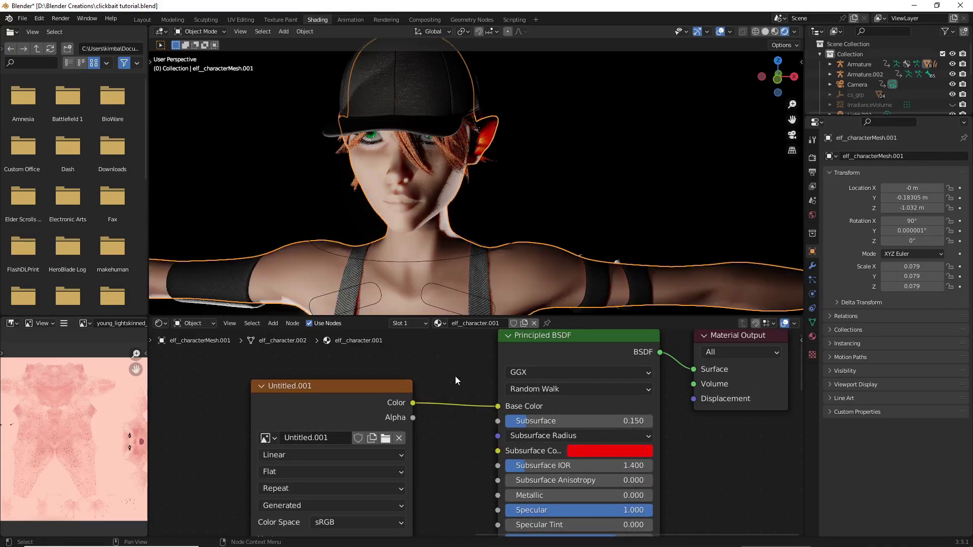
middle_click_drag(427, 272, 436, 251)
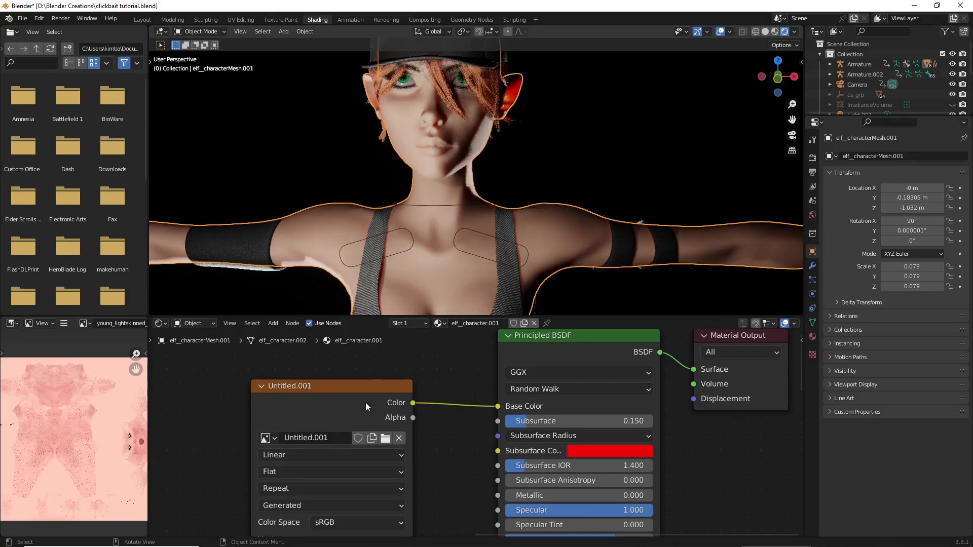
left_click(335, 439)
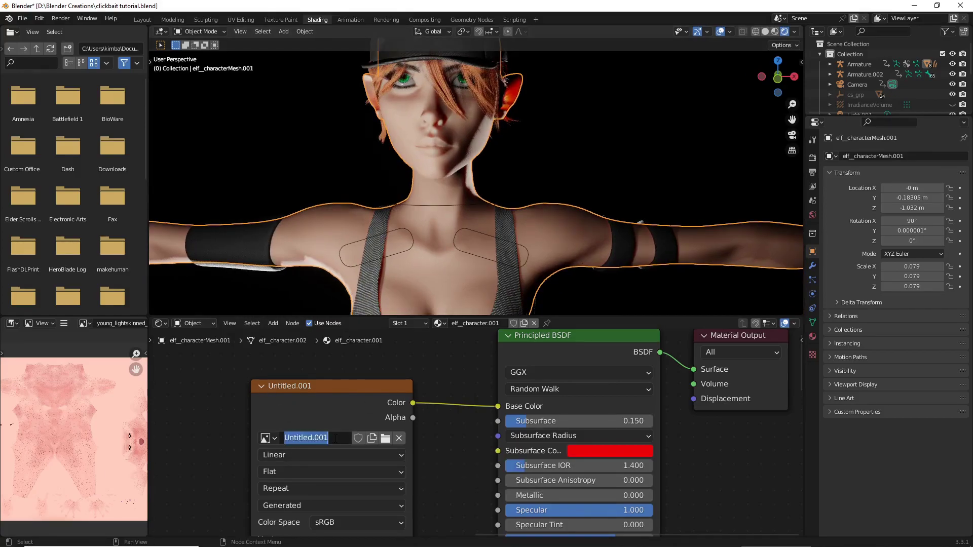
type("Freckles_female")
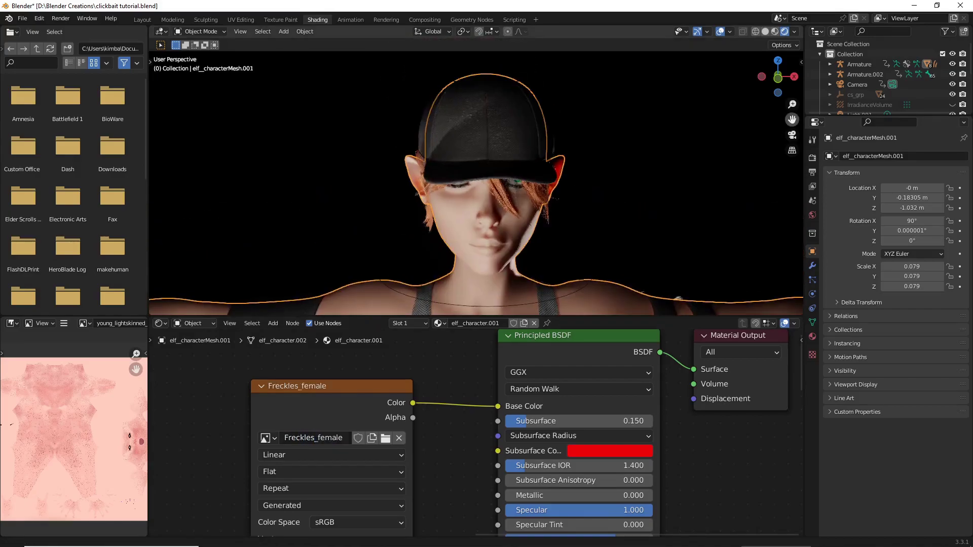
Switch to the Texture Paint workspace and set the Draw brush's colour to pure white with value 1.000
left_click_drag(792, 119, 764, 130)
middle_click_drag(653, 167, 647, 139)
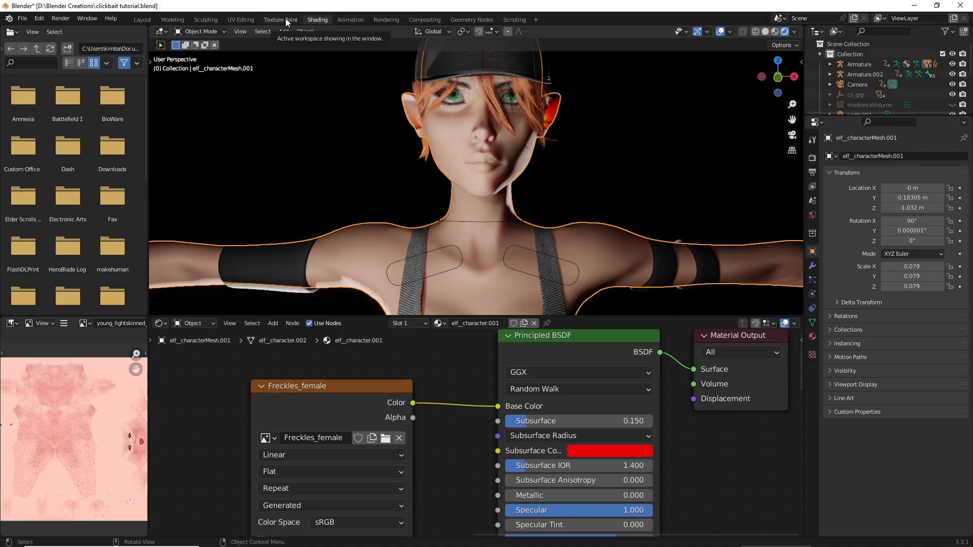
left_click(282, 19)
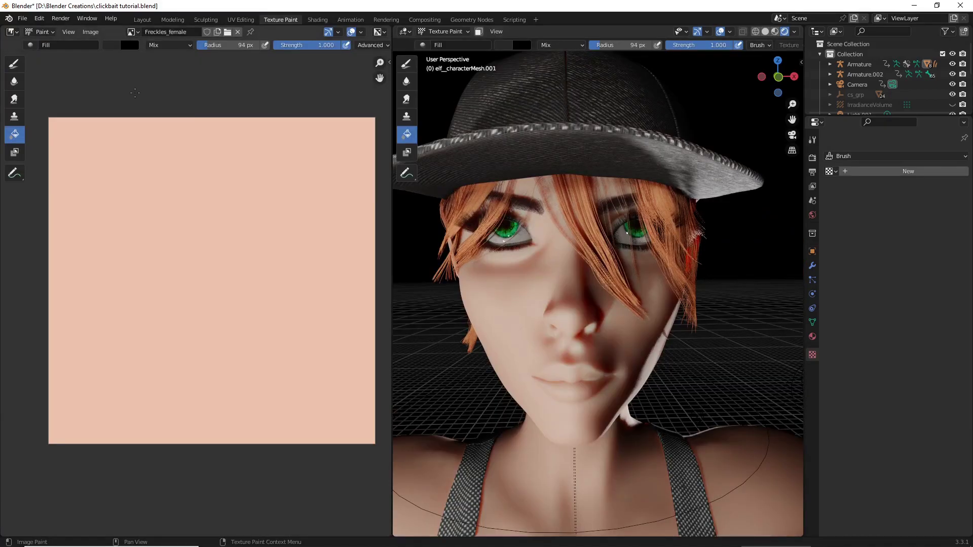
left_click(508, 42)
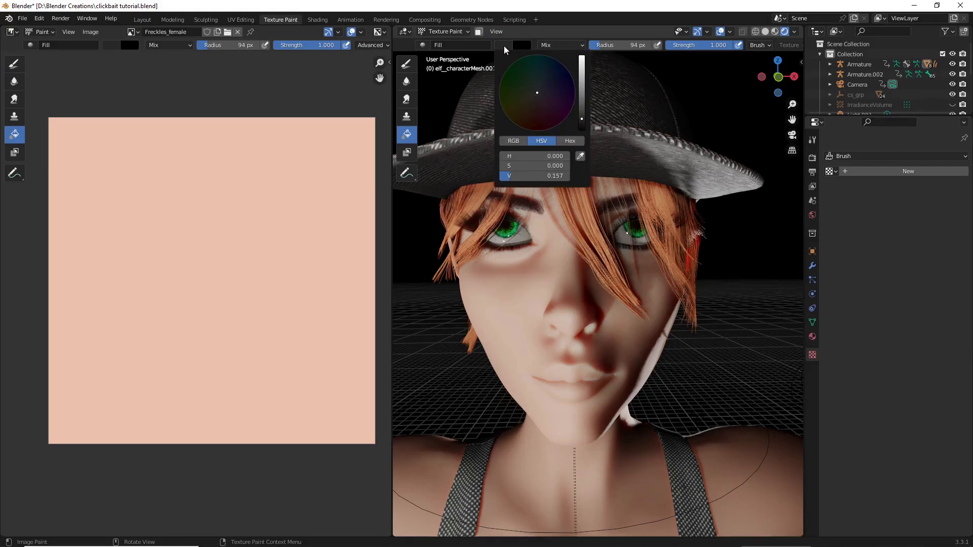
left_click(415, 63)
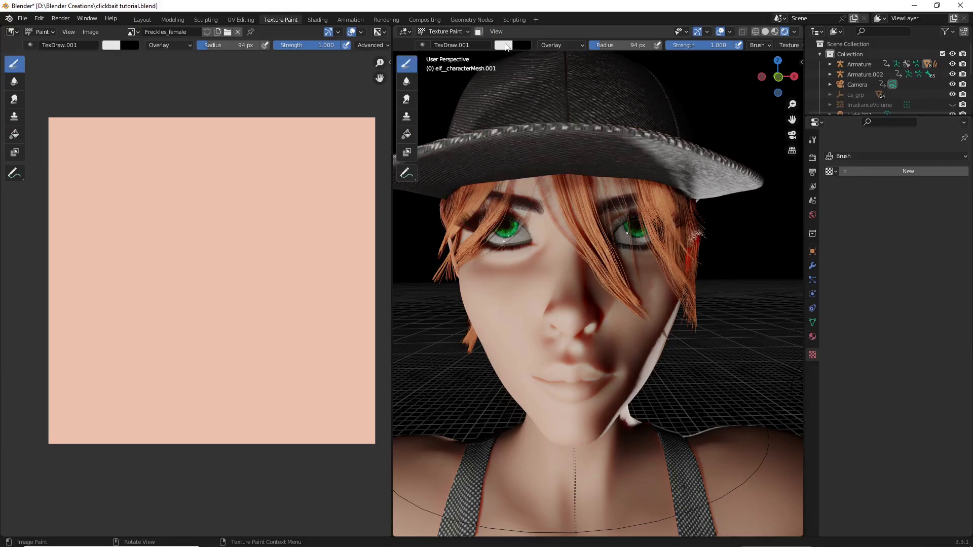
left_click(505, 47)
left_click_drag(581, 63, 581, 55)
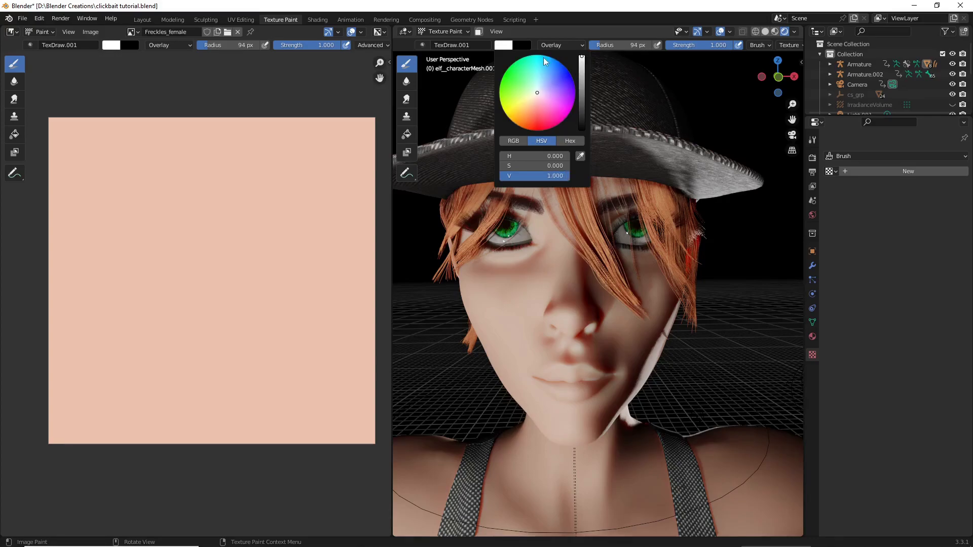
left_click(504, 45)
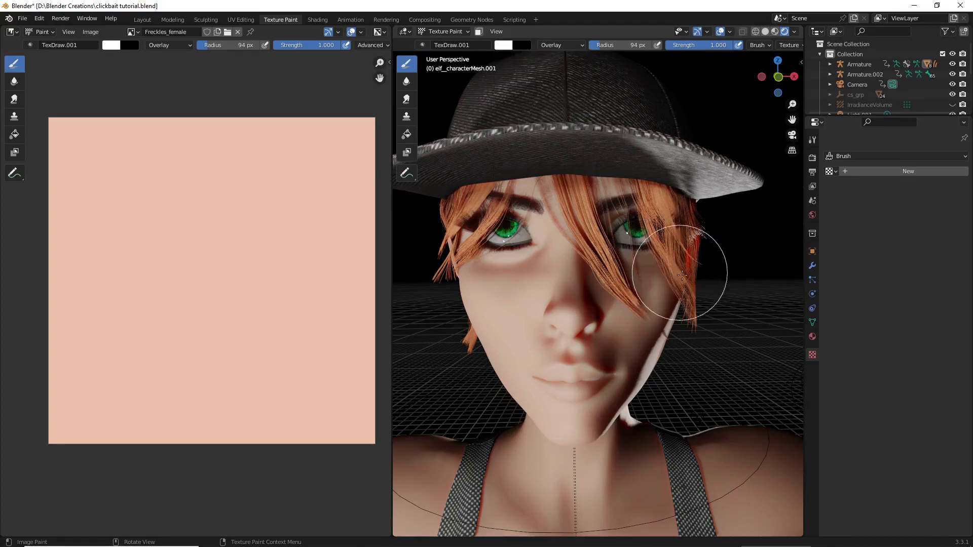
Create a new texture for the Draw brush and set its type to Voronoi
left_click(813, 355)
left_click(841, 171)
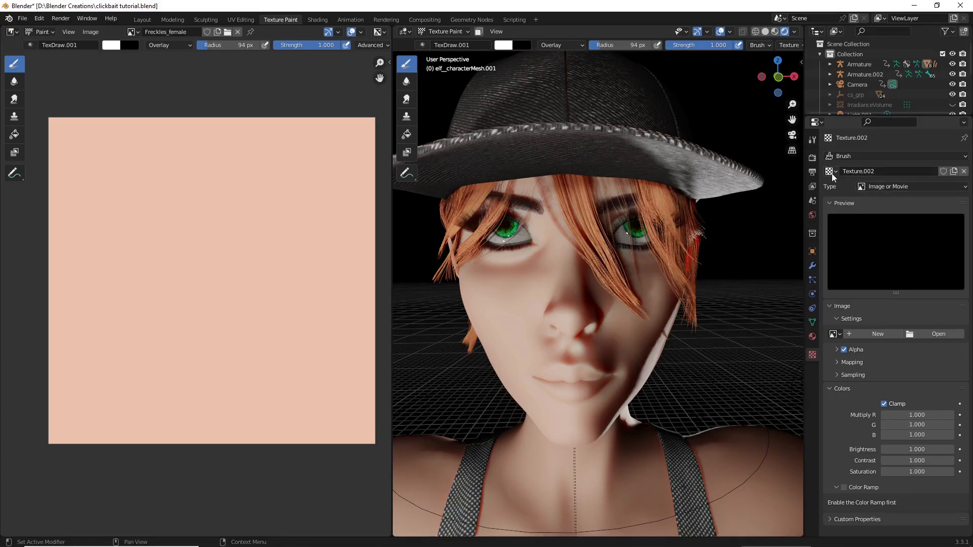
left_click(832, 172)
left_click(907, 186)
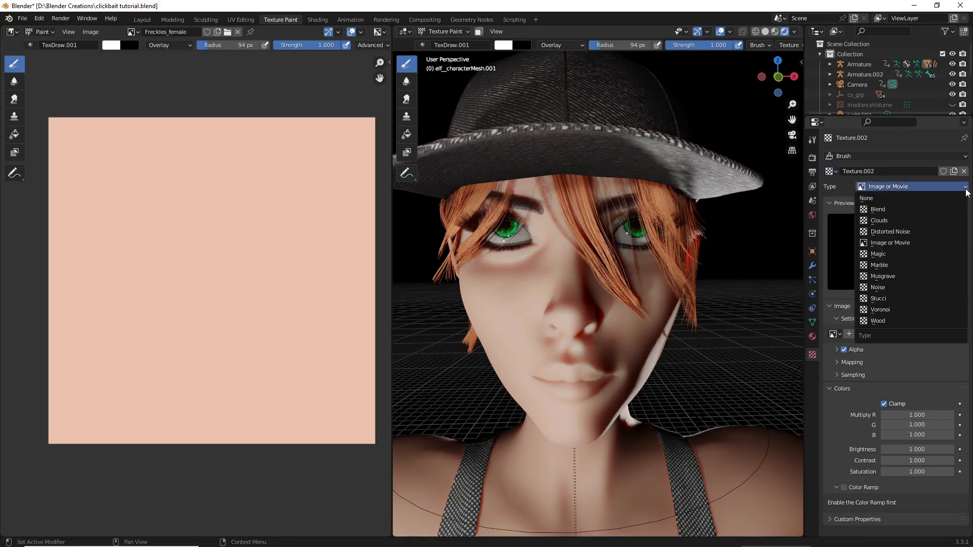
left_click(904, 307)
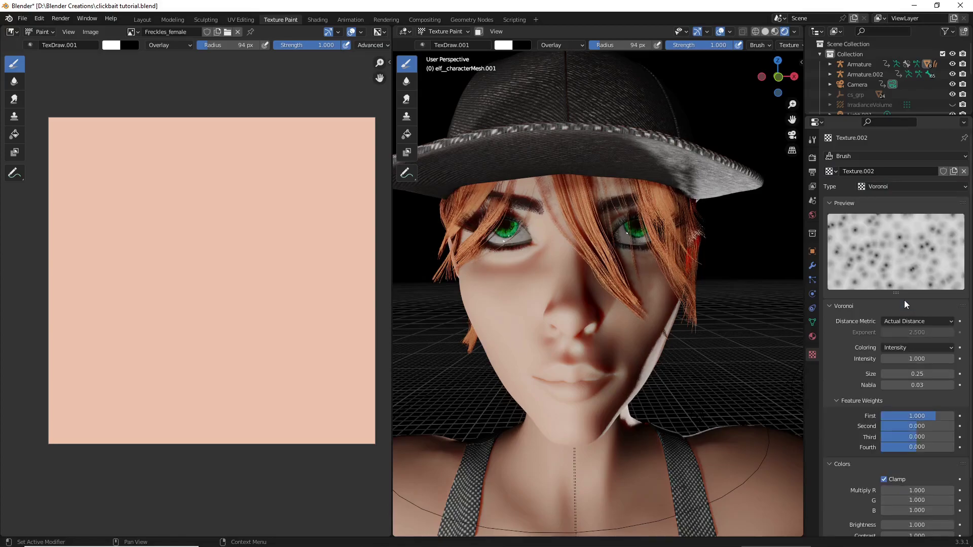
Enable the Color Ramp on the Voronoi brush texture and set the brush's blend mode to Mix
scroll(844, 361, "down", 3)
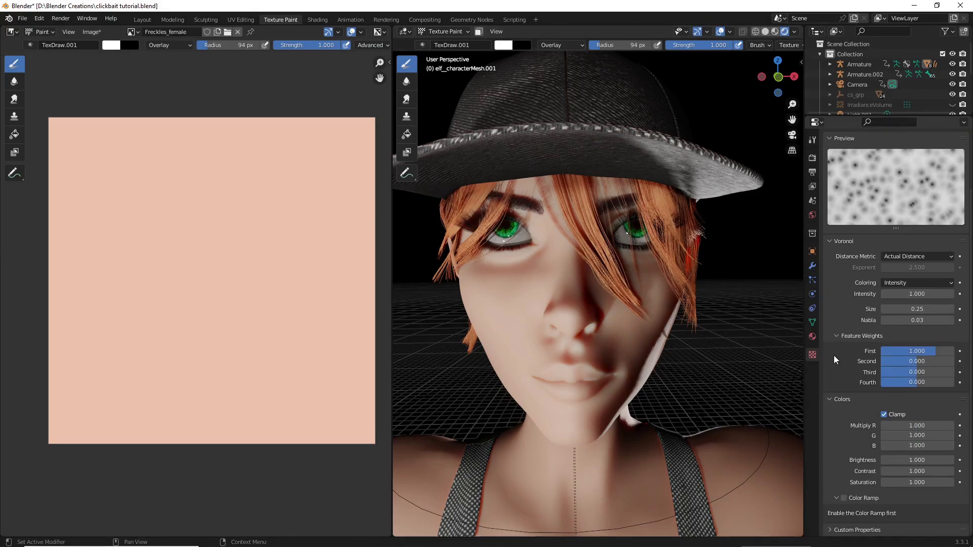
scroll(842, 362, "up", 2)
scroll(856, 406, "down", 2)
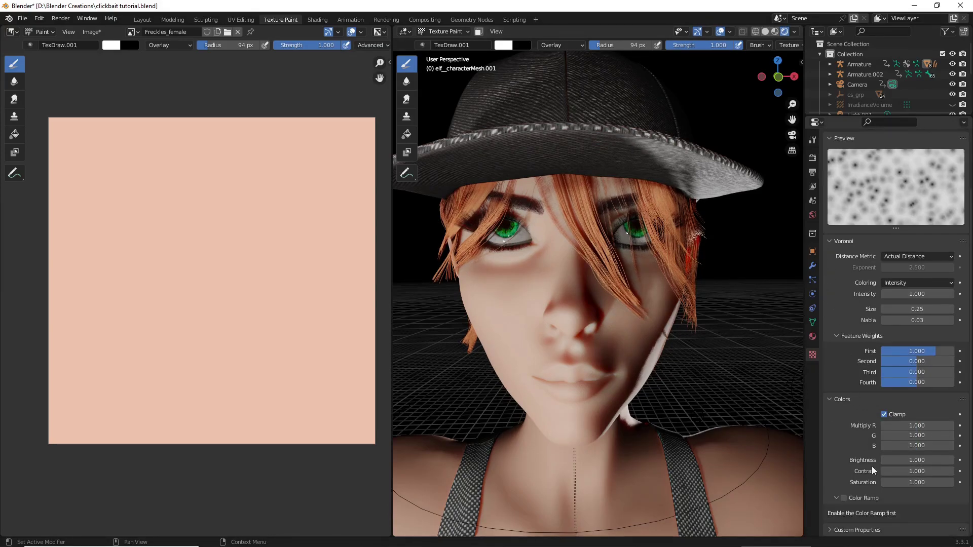
left_click(843, 498)
scroll(892, 487, "down", 2)
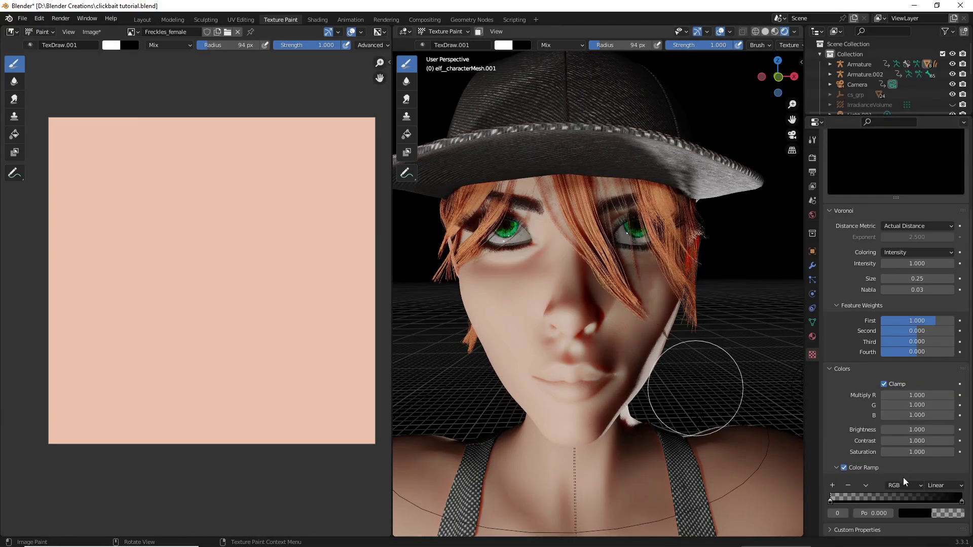
Set the colour ramp's end stop at position 1.000 to the skin tone sampled from the Freckles_female image
left_click(952, 500)
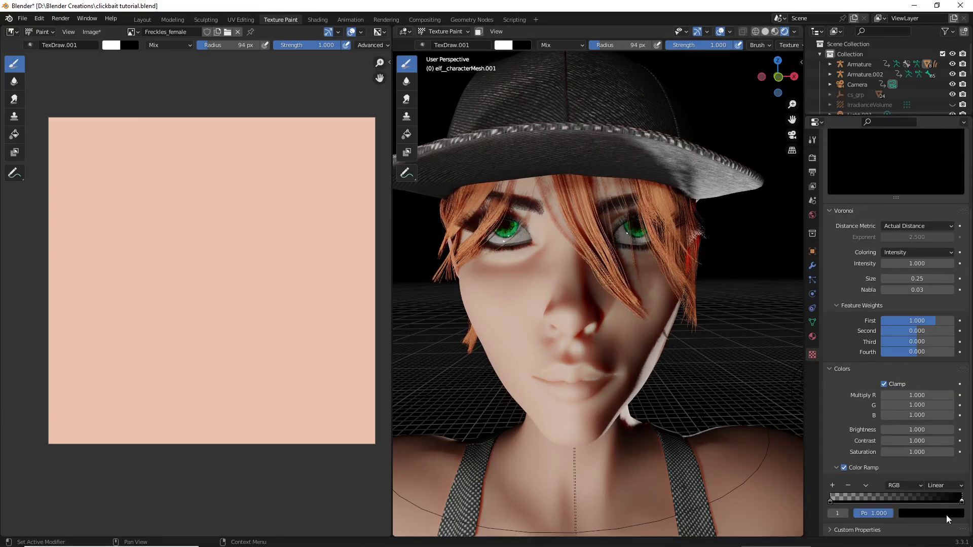
left_click(947, 514)
left_click(954, 469)
left_click(297, 281)
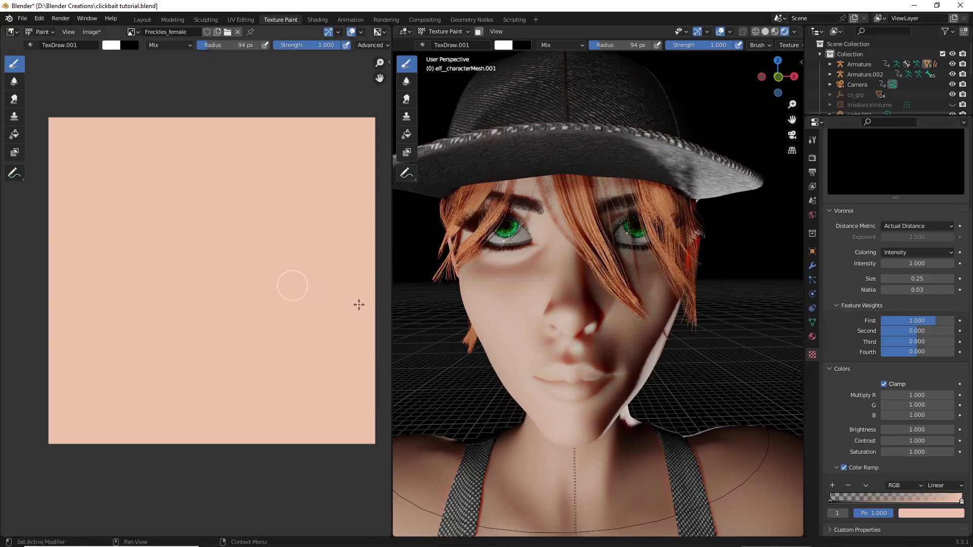
Paint the Voronoi freckle pattern across the character's nose and cheek, and inspect the cheek up close
left_click_drag(592, 325, 497, 291)
scroll(622, 333, "up", 8)
scroll(622, 333, "down", 5)
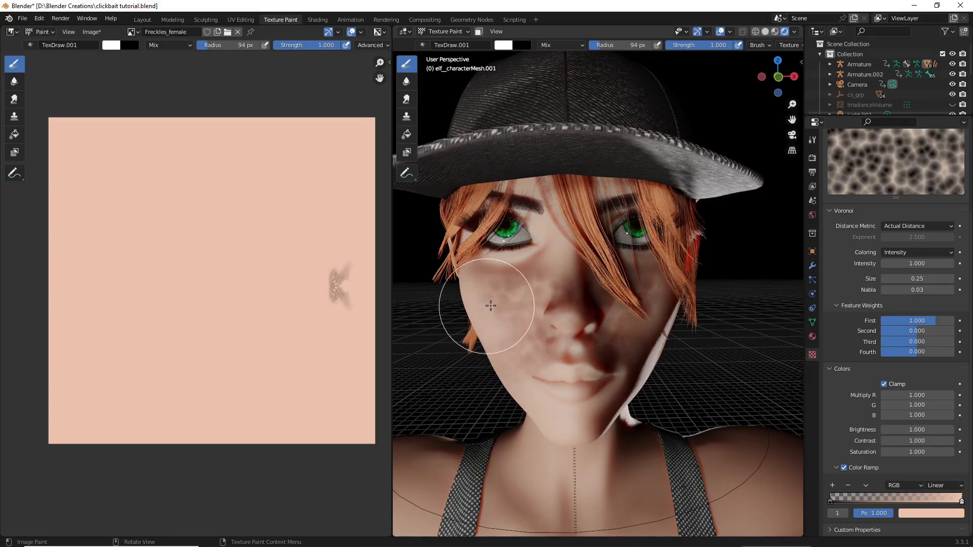
mouse_move(521, 343)
middle_mouse_down()
mouse_move(538, 326)
mouse_move(535, 299)
middle_mouse_up()
scroll(535, 299, "up", 5)
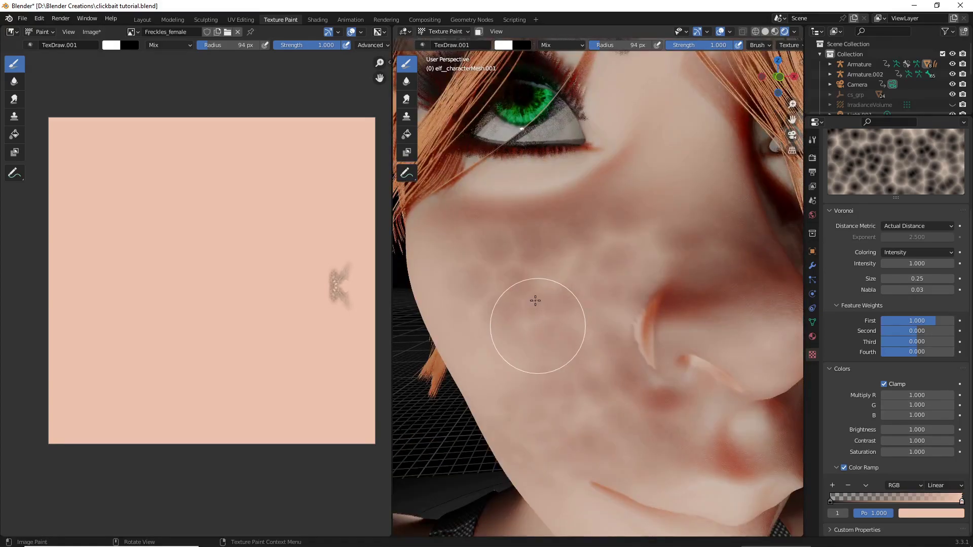
Undo the freckle strokes painted on the face and switch the brush's blend mode to Darken
scroll(534, 300, "down", 5)
left_click_drag(591, 357, 651, 369)
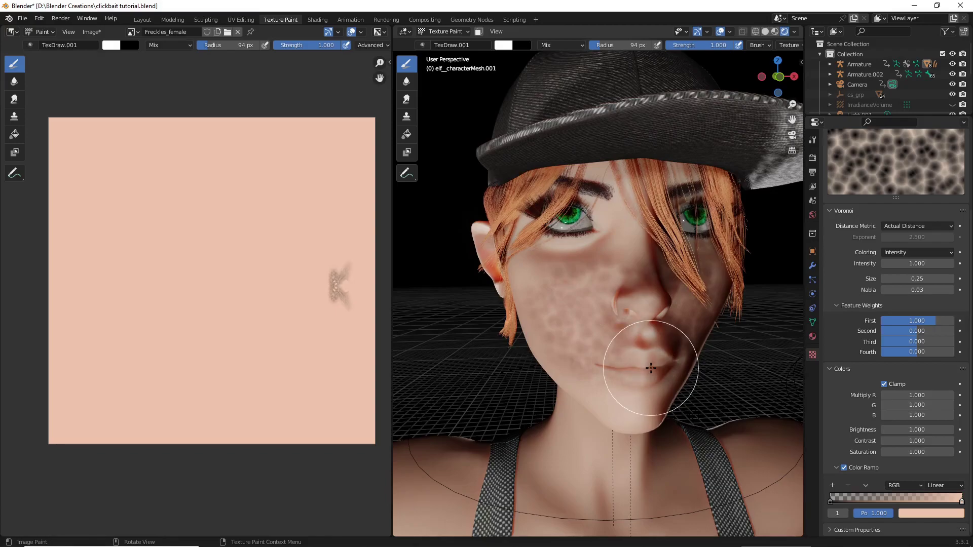
key("ctrl+z")
key("ctrl+z")
middle_click_drag(651, 369, 657, 362)
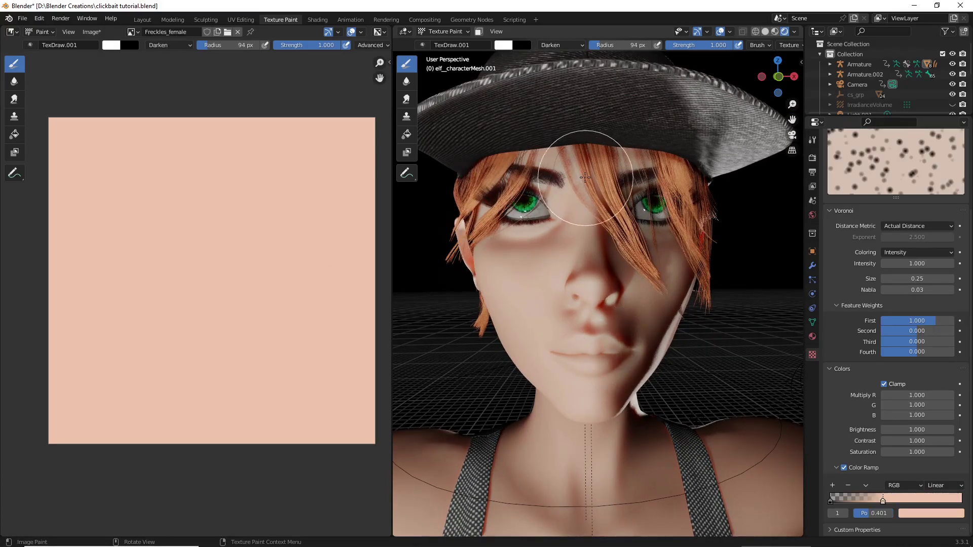
left_click(565, 44)
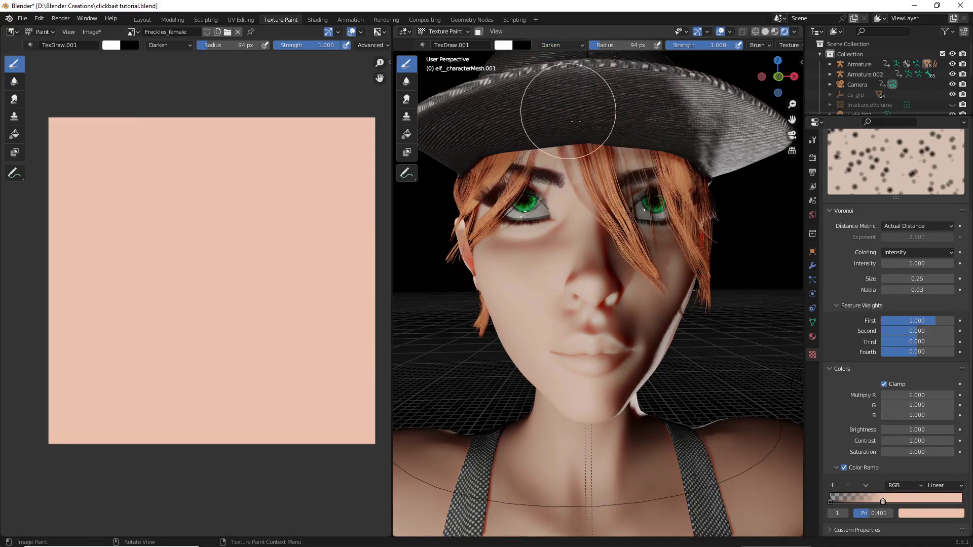
Try the ramp's skin-tone stop at 0.555 by painting test freckles on the cheek beside the nose
left_click_drag(883, 501, 963, 504)
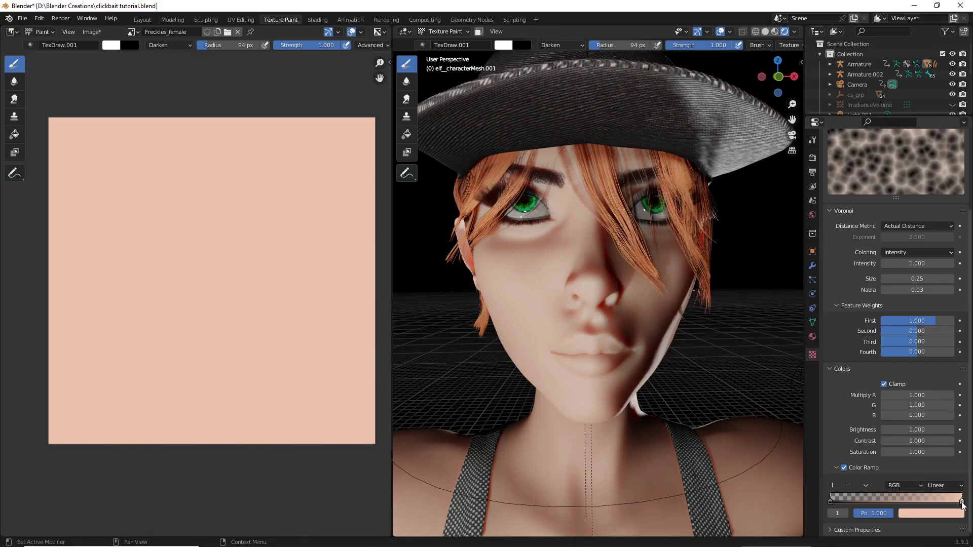
left_click_drag(963, 504, 904, 504)
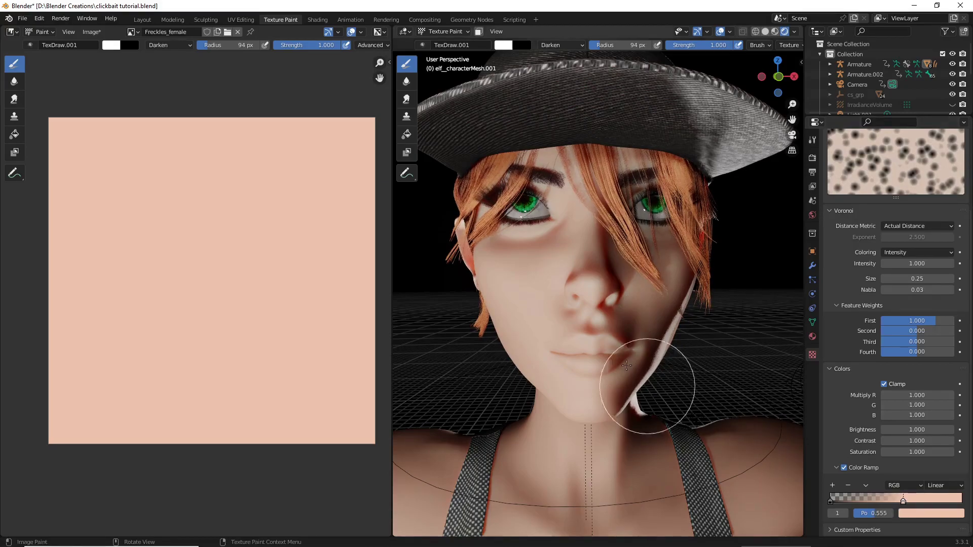
left_click(547, 268)
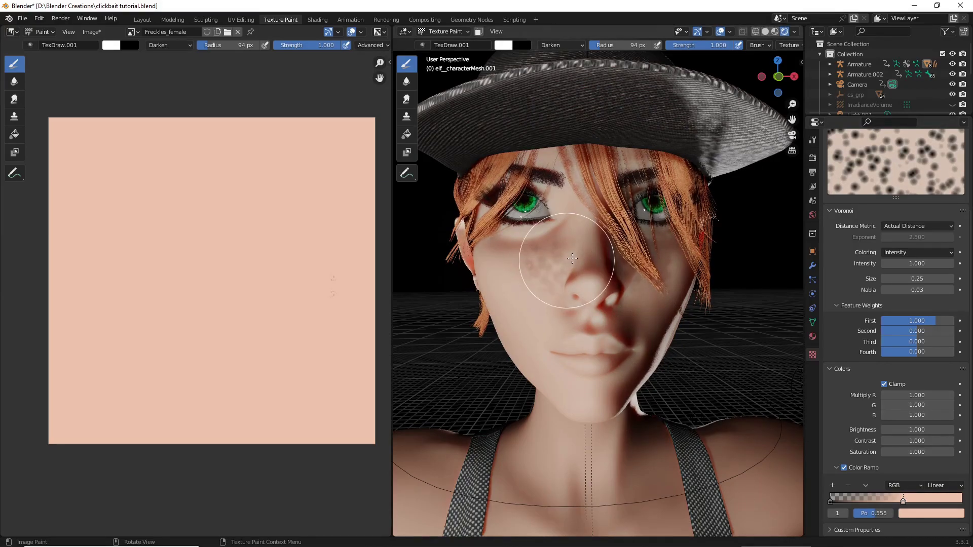
mouse_move(546, 269)
left_mouse_down()
mouse_move(522, 297)
mouse_move(528, 330)
mouse_move(572, 332)
left_mouse_up()
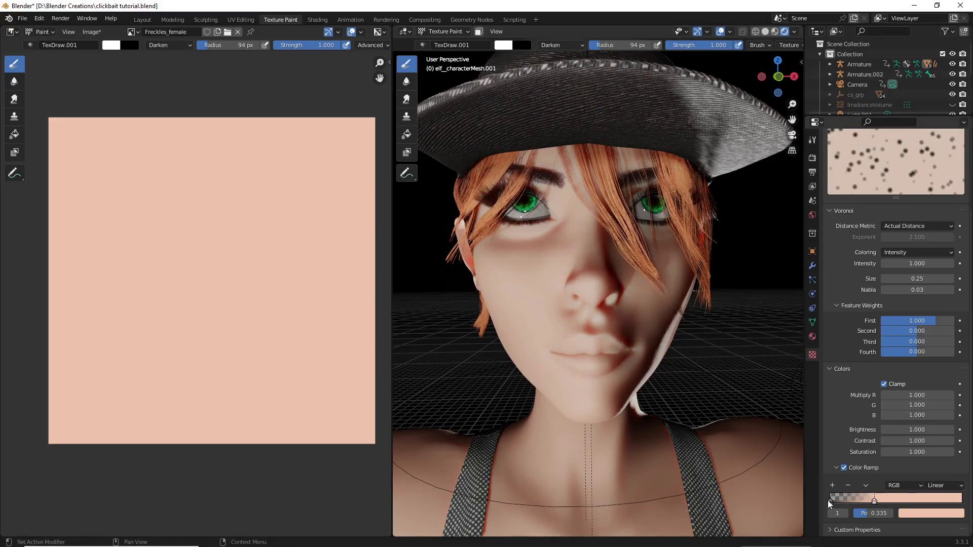
Change the colour ramp's first stop to a dark red with hue 0.006 and saturation 0.951
scroll(634, 360, "up", 5)
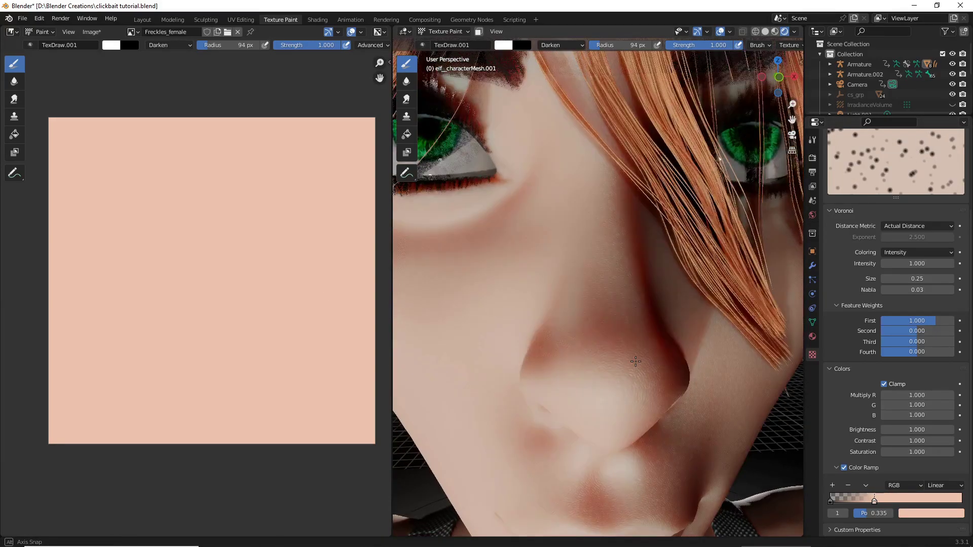
left_click(830, 501)
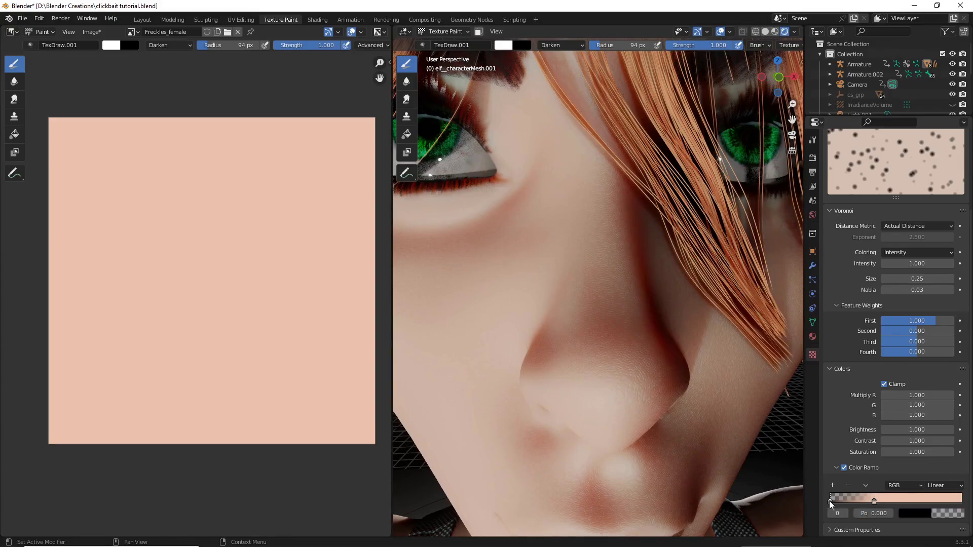
left_click(924, 512)
left_click(959, 415)
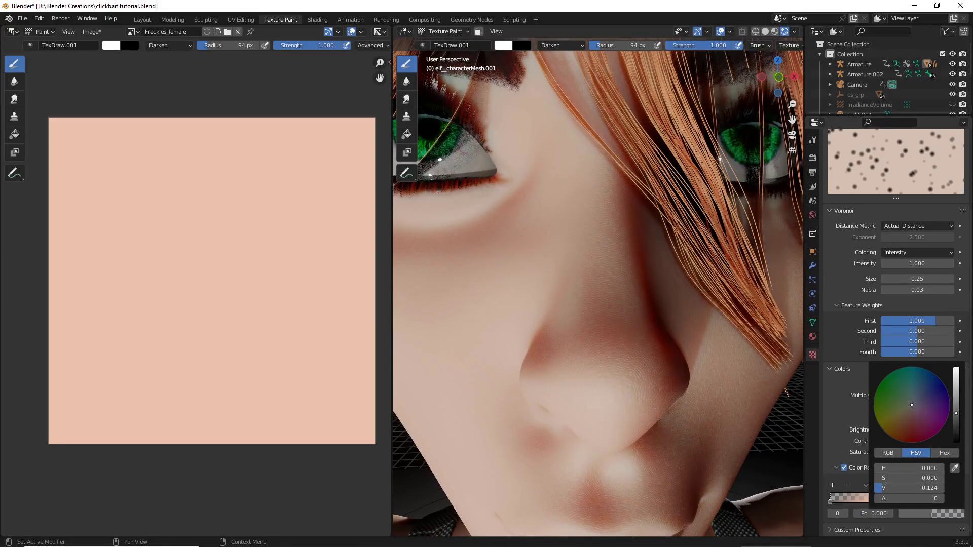
left_click(909, 431)
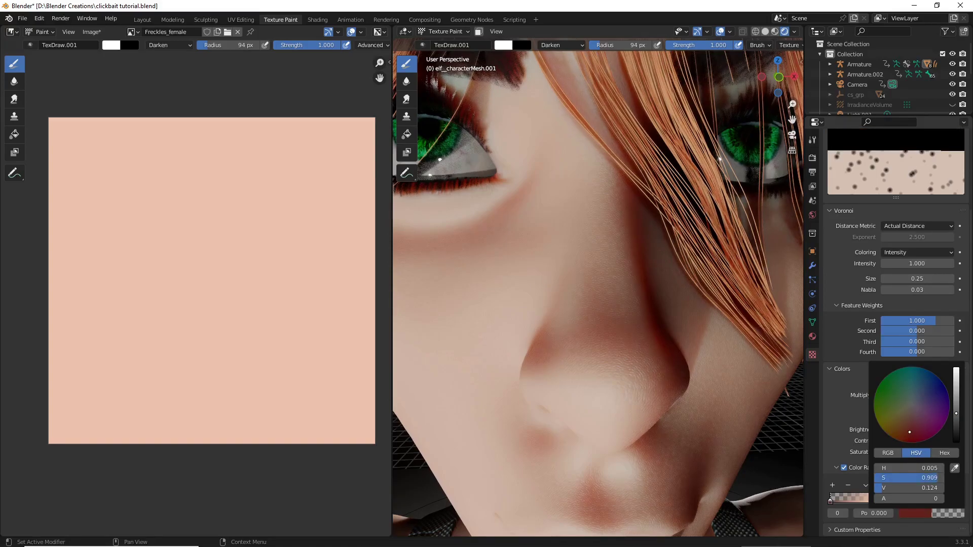
left_click(909, 435)
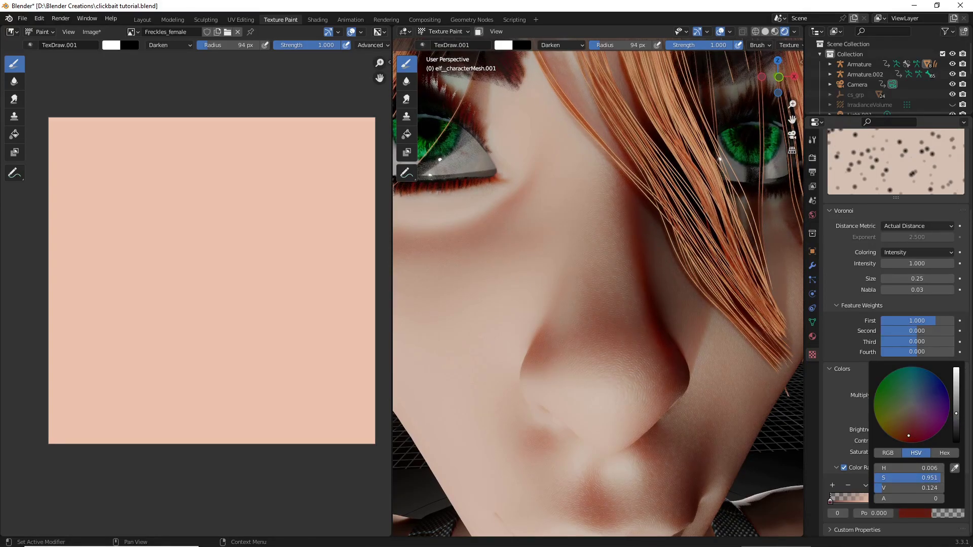
left_click_drag(956, 413, 956, 422)
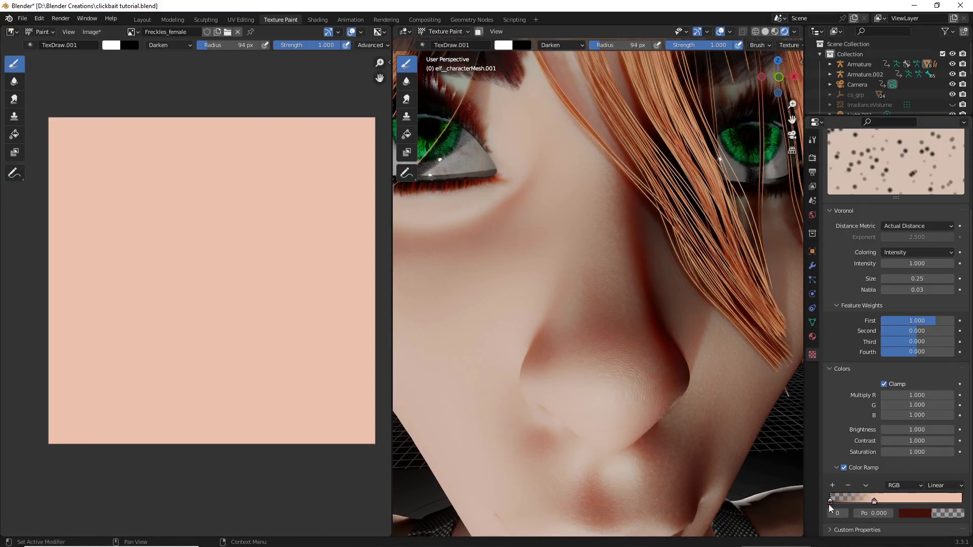
left_click_drag(491, 297, 532, 285)
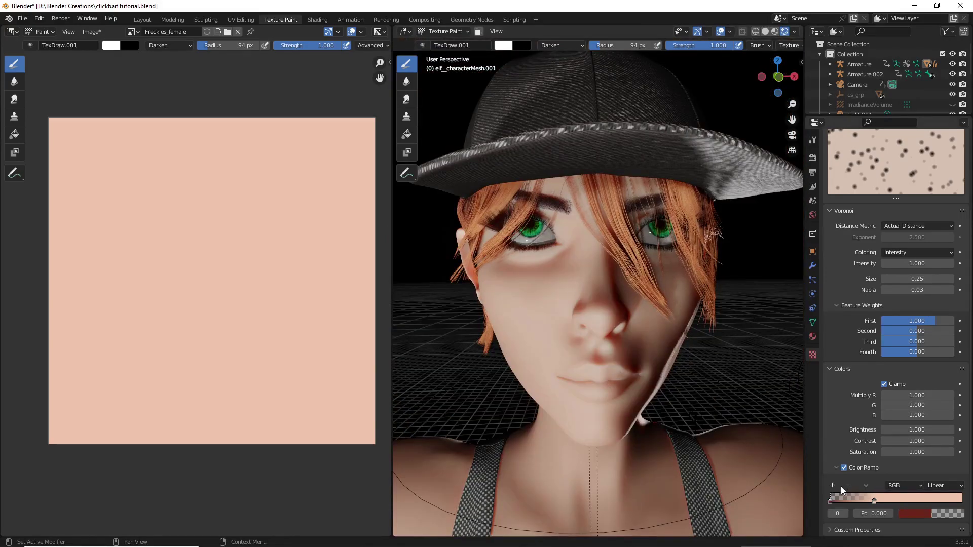
Add a colour ramp stop at 0.167, sample the first stop's dark red for it, and adjust it to a reddish brown
left_click(833, 486)
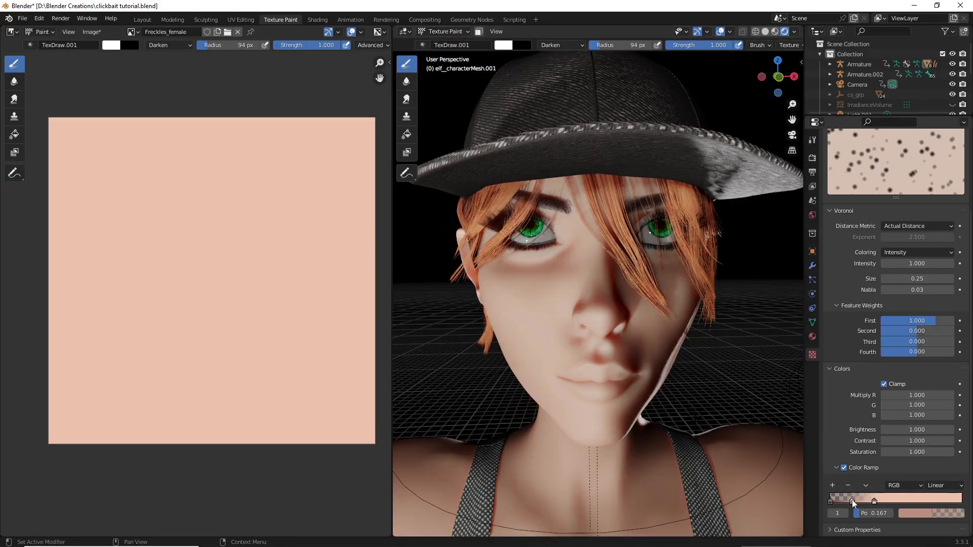
left_click(905, 512)
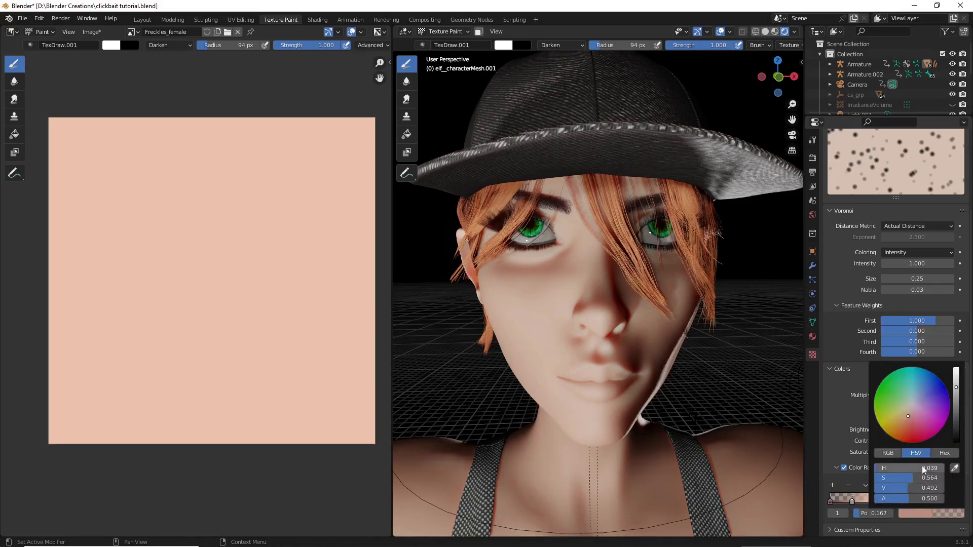
left_click(956, 469)
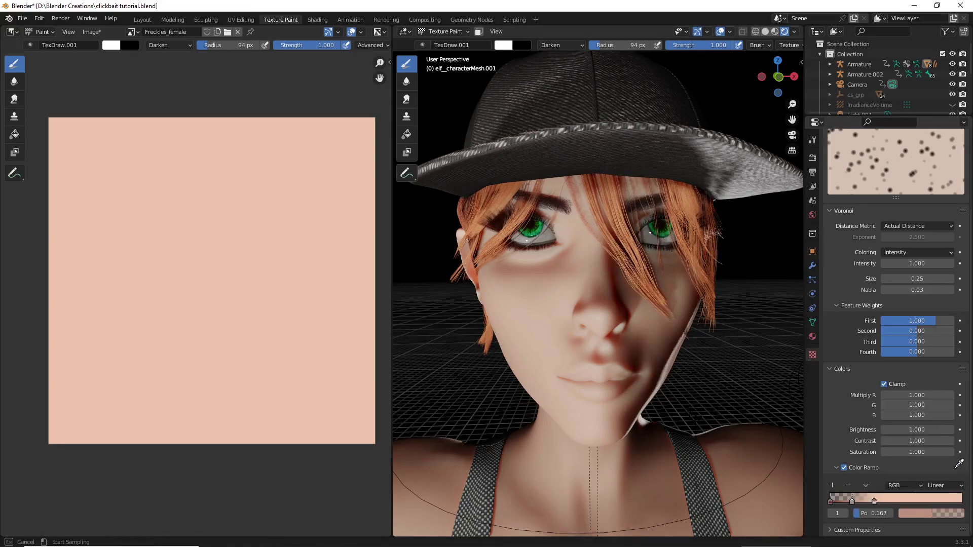
left_click(830, 503)
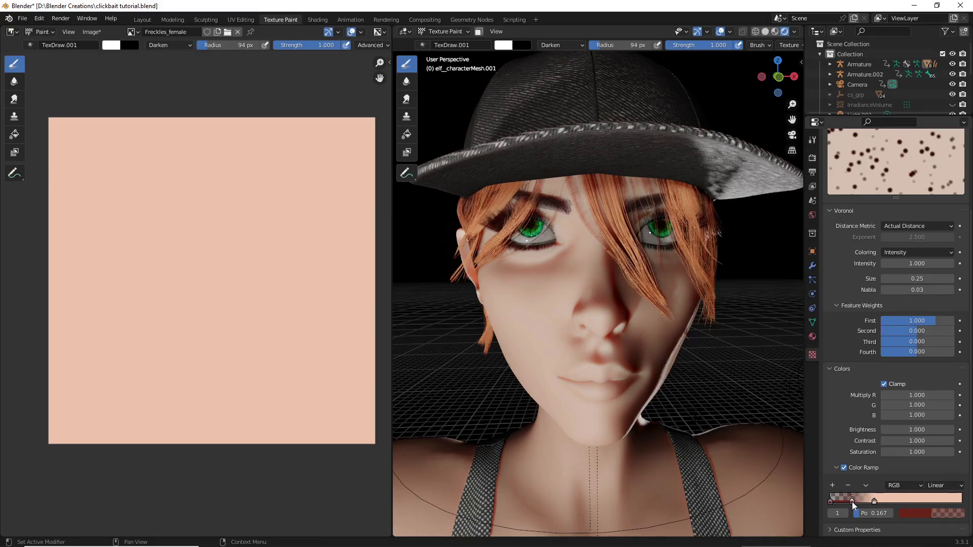
left_click(925, 514)
left_click_drag(957, 403, 956, 391)
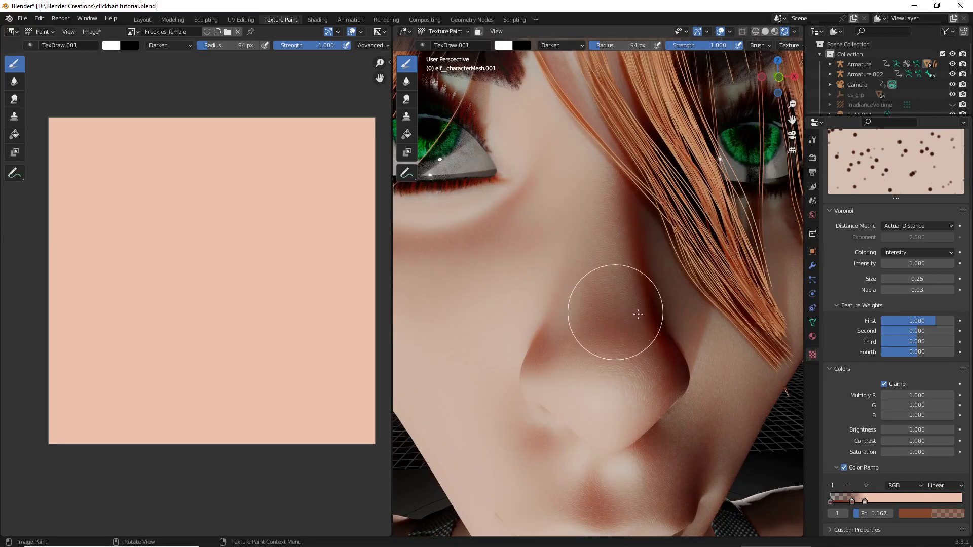
Test-paint the reddish-brown freckles across the nose and both cheeks, and undo the strokes
scroll(617, 313, "down", 6)
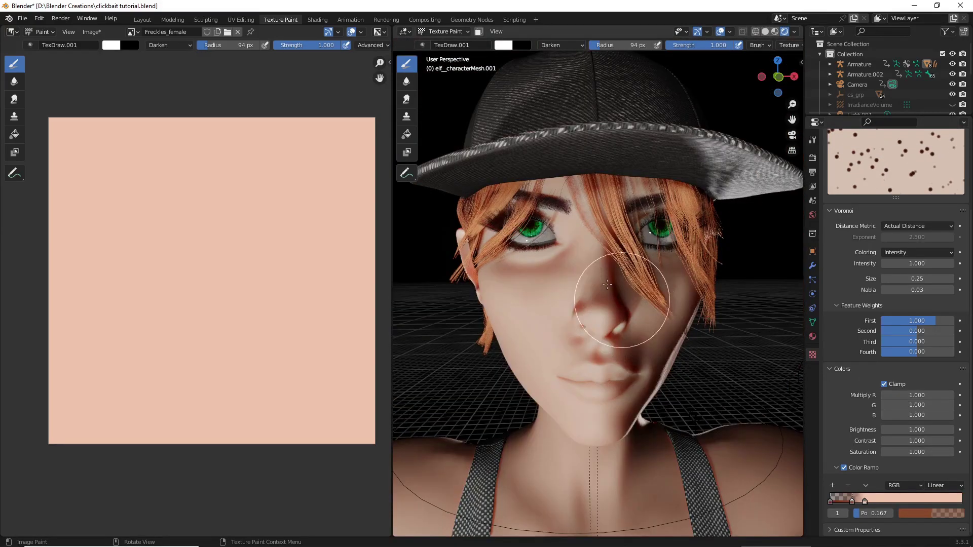
mouse_move(571, 274)
left_mouse_down()
mouse_move(530, 286)
mouse_move(527, 304)
mouse_move(601, 308)
left_mouse_up()
left_click_drag(602, 307, 582, 299)
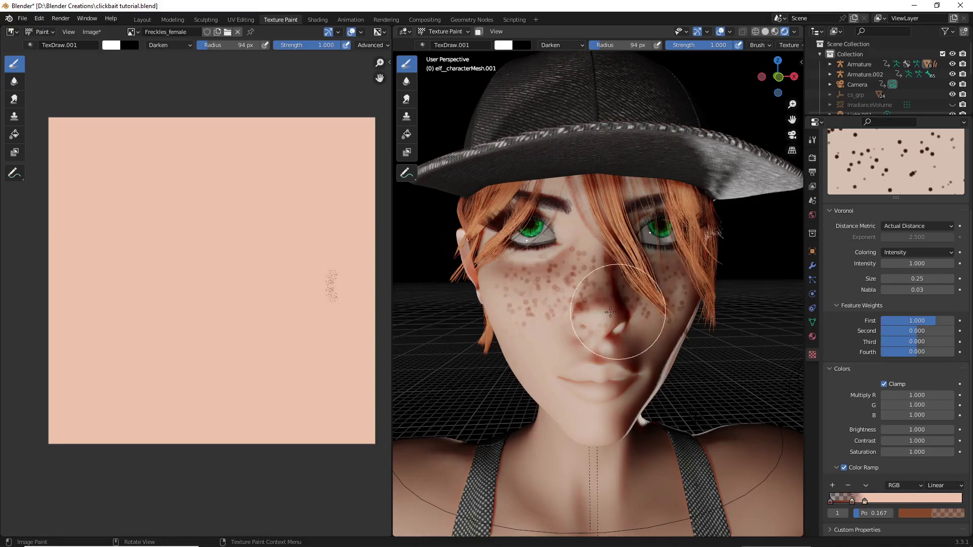
mouse_move(648, 304)
middle_mouse_down()
mouse_move(722, 301)
mouse_move(609, 300)
middle_mouse_up()
key("ctrl+z")
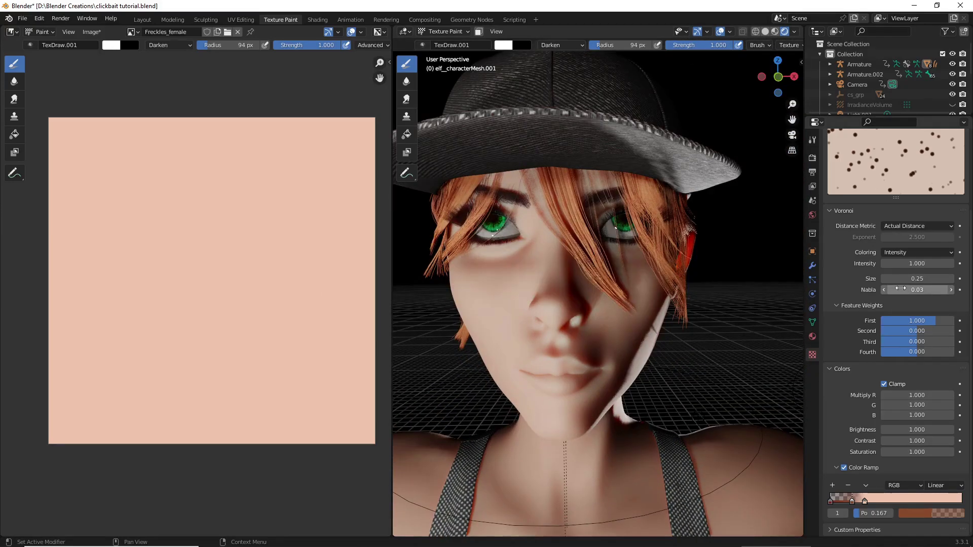
Set the Voronoi size to 0.05 and try out the finer freckles across the nose and cheeks
left_click_drag(917, 278, 863, 279)
mouse_move(551, 271)
left_mouse_down()
mouse_move(593, 277)
mouse_move(646, 309)
mouse_move(661, 301)
mouse_move(654, 280)
mouse_move(565, 240)
left_mouse_up()
scroll(636, 277, "up", 5)
mouse_move(636, 277)
middle_mouse_down()
mouse_move(596, 279)
mouse_move(712, 298)
middle_mouse_up()
scroll(646, 281, "down", 5)
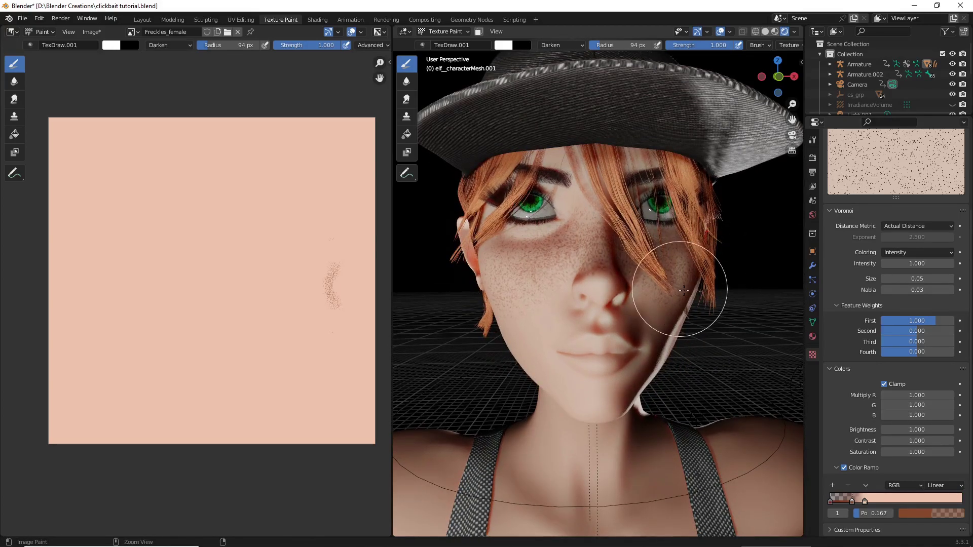
key("ctrl+z")
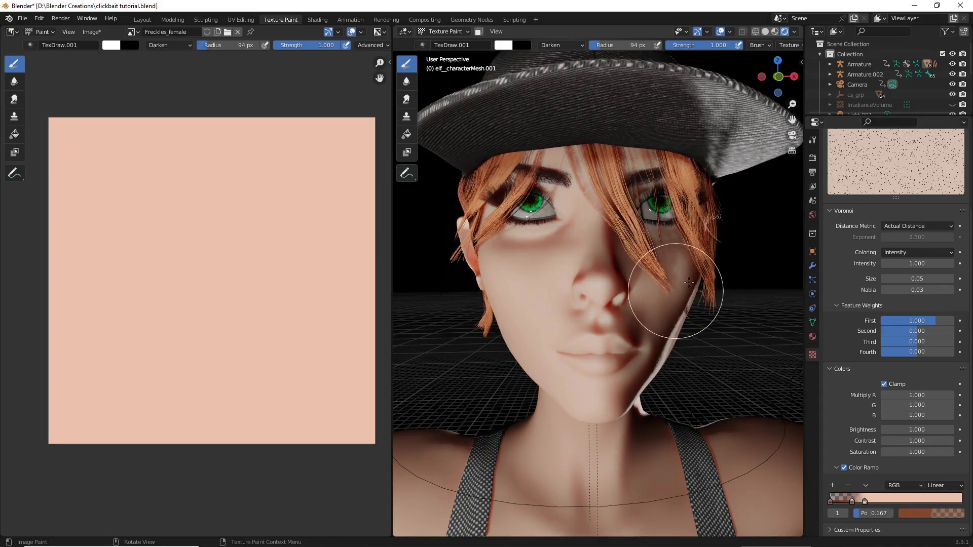
Turn off the brush texture's random angle and test-paint freckles on the cheek and nose, inspecting the pattern up close before undoing it
left_click(813, 140)
scroll(861, 339, "down", 2)
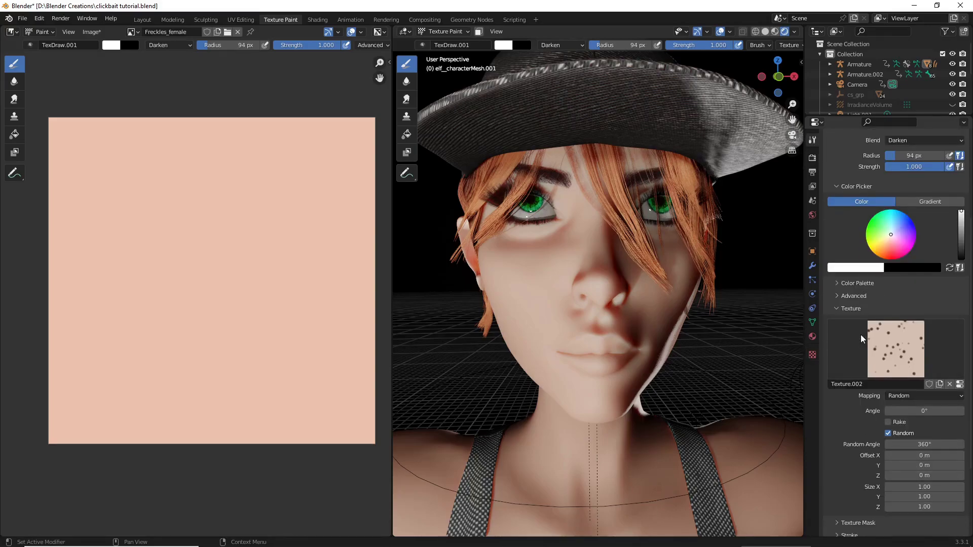
left_click(888, 433)
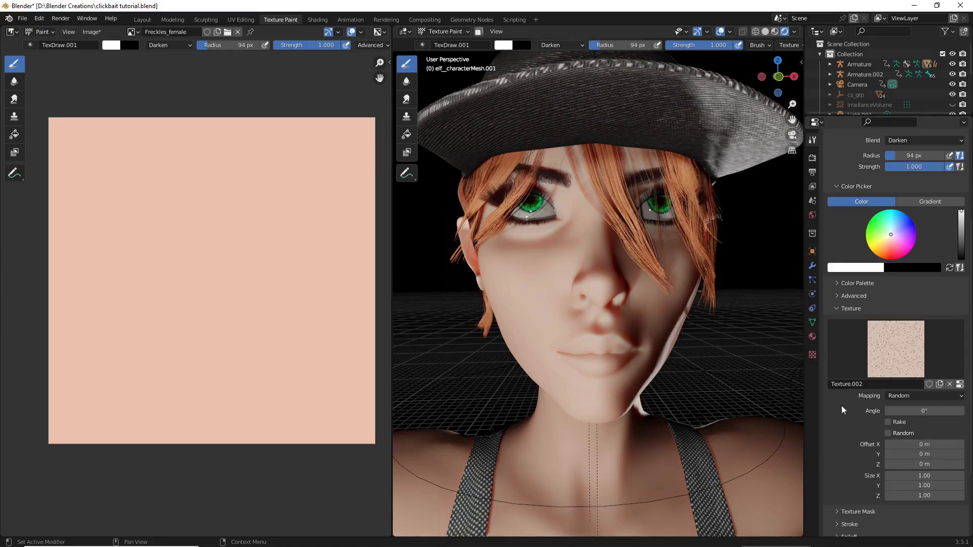
left_click(571, 261)
mouse_move(553, 261)
left_mouse_down()
mouse_move(522, 267)
mouse_move(570, 336)
mouse_move(626, 328)
left_mouse_up()
middle_click_drag(592, 321, 630, 326)
scroll(632, 324, "up", 5)
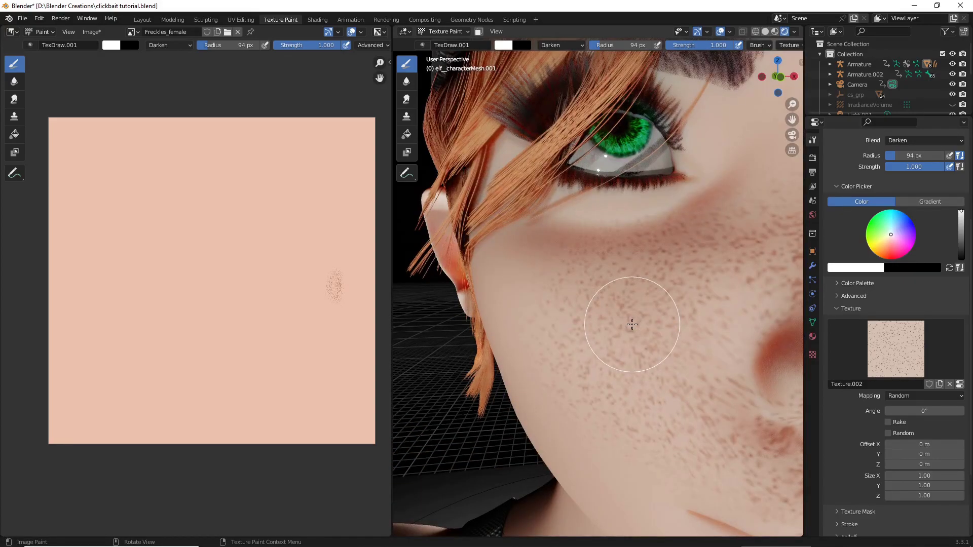
scroll(643, 289, "down", 6)
left_click_drag(654, 280, 698, 300)
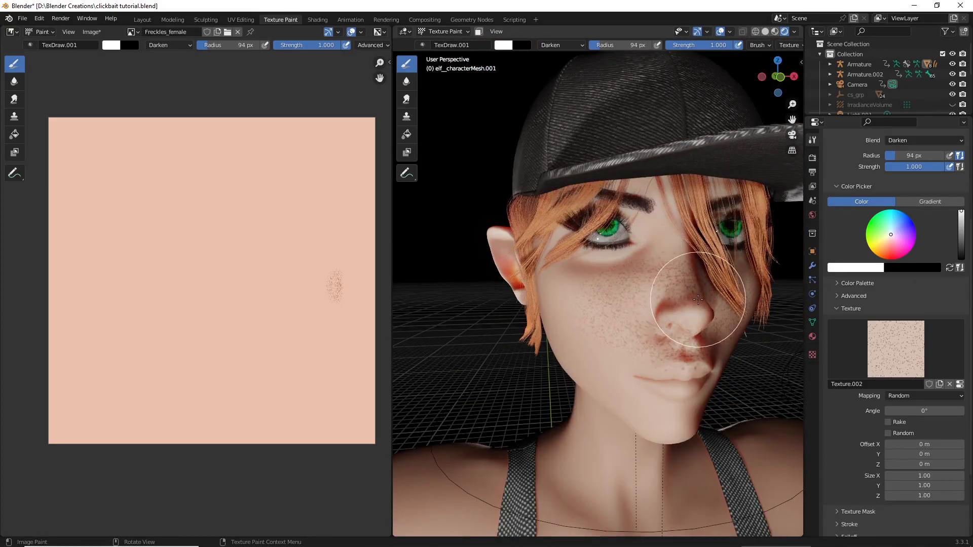
key("ctrl+z")
key("ctrl+z")
Re-enable the brush texture's random angle at 360° and paint fine freckles across the nose and cheeks
left_click(888, 433)
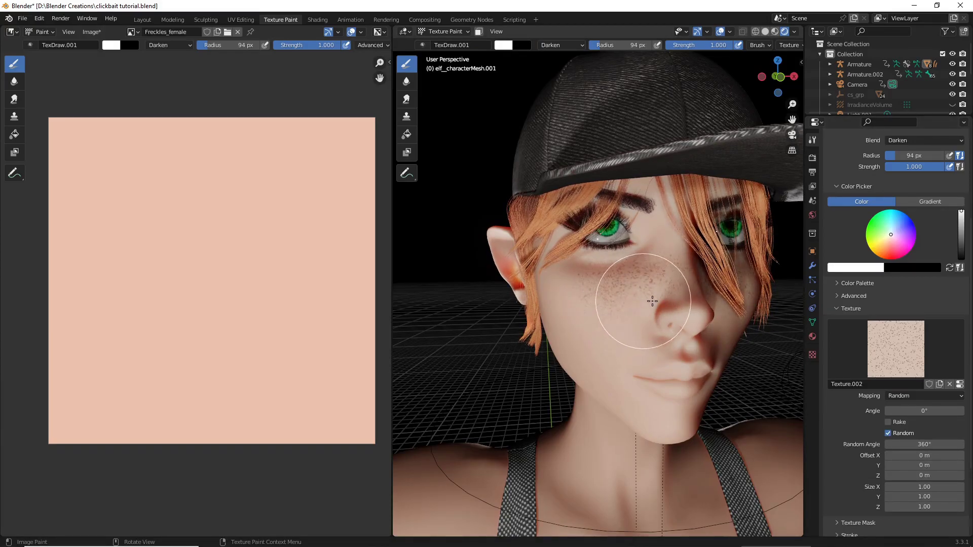
left_click_drag(680, 293, 660, 297)
mouse_move(659, 297)
middle_mouse_down()
mouse_move(629, 290)
mouse_move(644, 316)
mouse_move(641, 290)
mouse_move(658, 312)
middle_mouse_up()
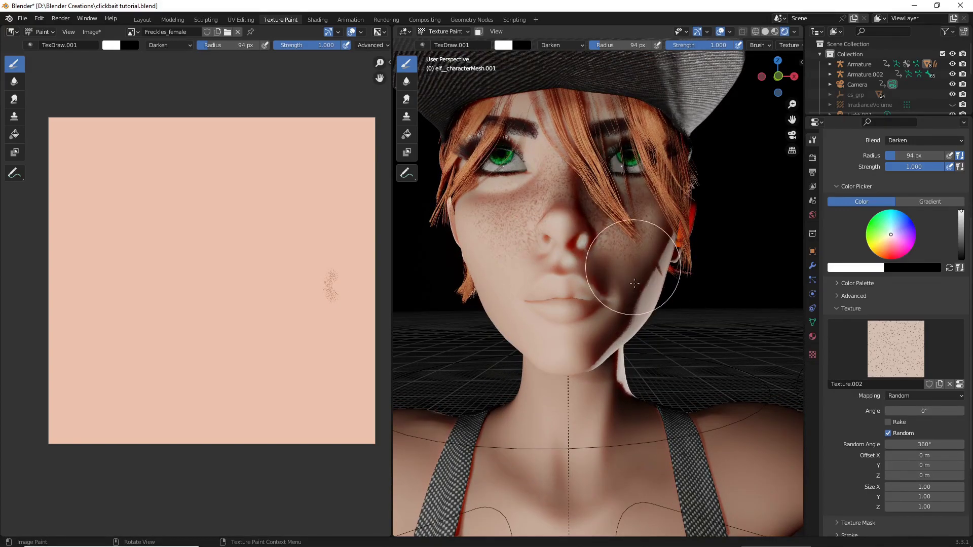
Try extending the freckles over the outer cheek and neck, undo the extra strokes, and check the face from the front
mouse_move(634, 283)
left_mouse_down()
mouse_move(645, 293)
mouse_move(647, 285)
left_mouse_up()
mouse_move(647, 282)
middle_mouse_down()
mouse_move(582, 267)
mouse_move(581, 284)
middle_mouse_up()
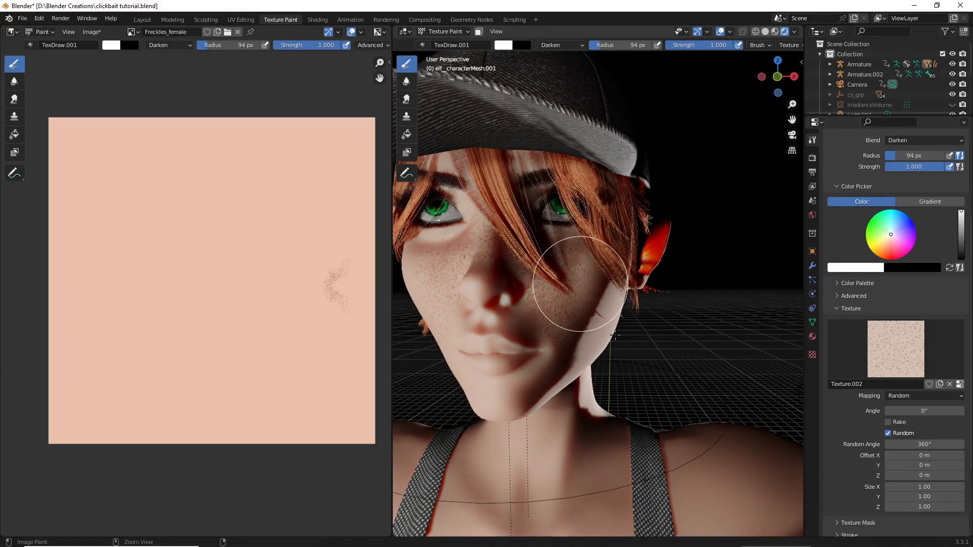
key("ctrl+z")
middle_click_drag(613, 350, 608, 321)
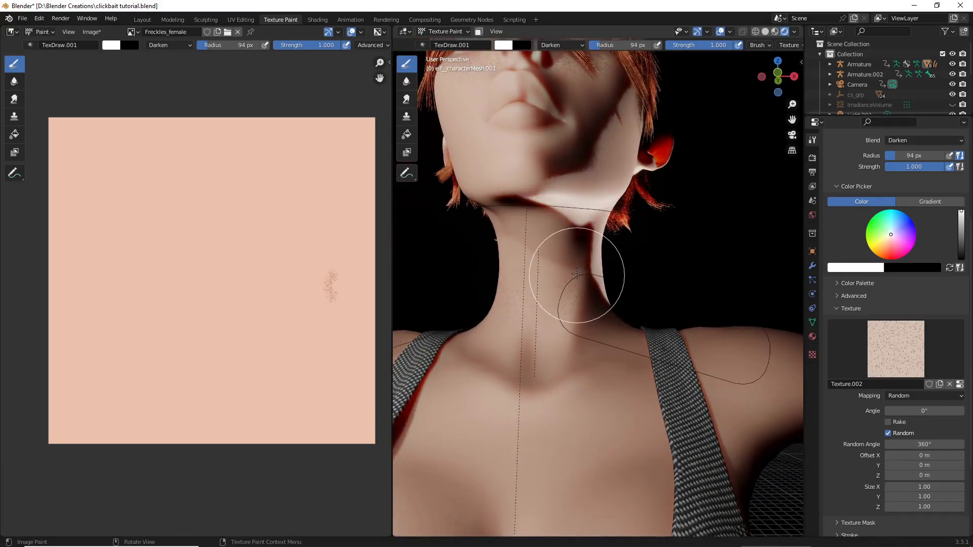
key("ctrl+z")
middle_click_drag(581, 281, 602, 299)
scroll(603, 299, "down", 3)
scroll(602, 299, "up", 3)
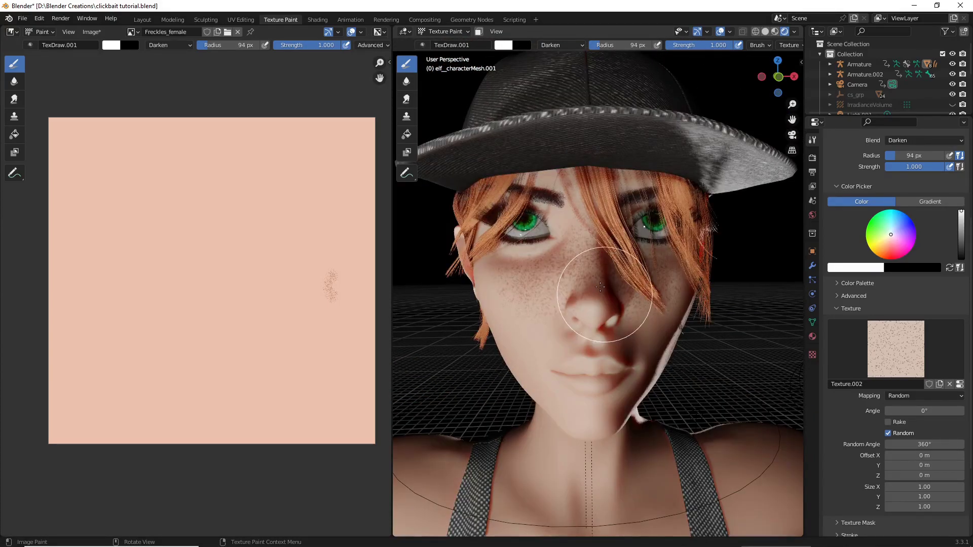